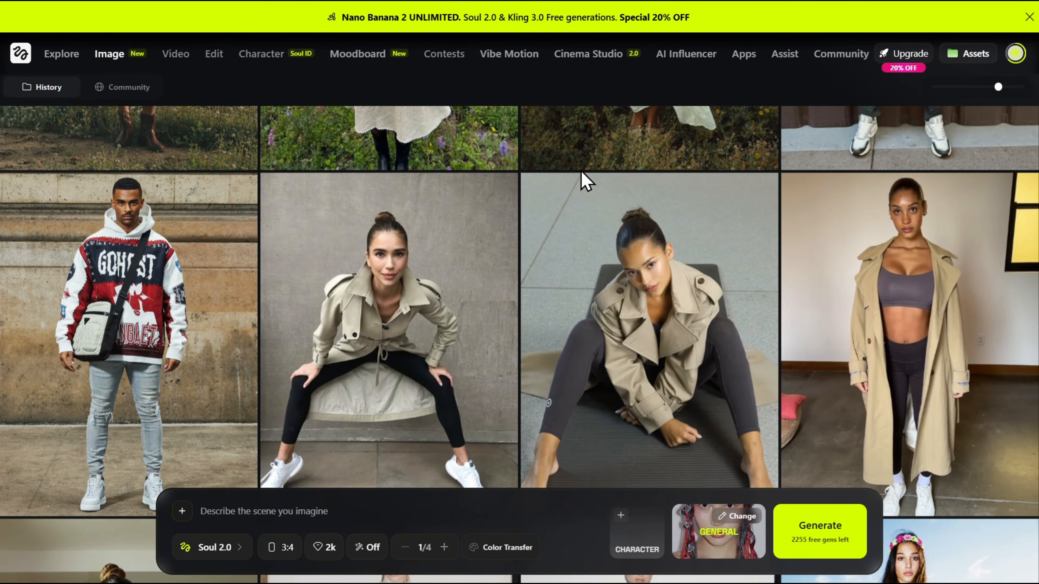
# Prompt a wide full-body, centered frontal 1926 woman looking at camera, slender, finger waves, silver-beaded chemise dress, T-strap heels; set the batch size to 2.
pyautogui.click(483, 522)
pyautogui.write('Wide full-body shot, centered frontal view, 1926 woman looking directly at camera. Slender build, finger waves. Wearing a silver-beaded chemise dress and T-strap heels.')
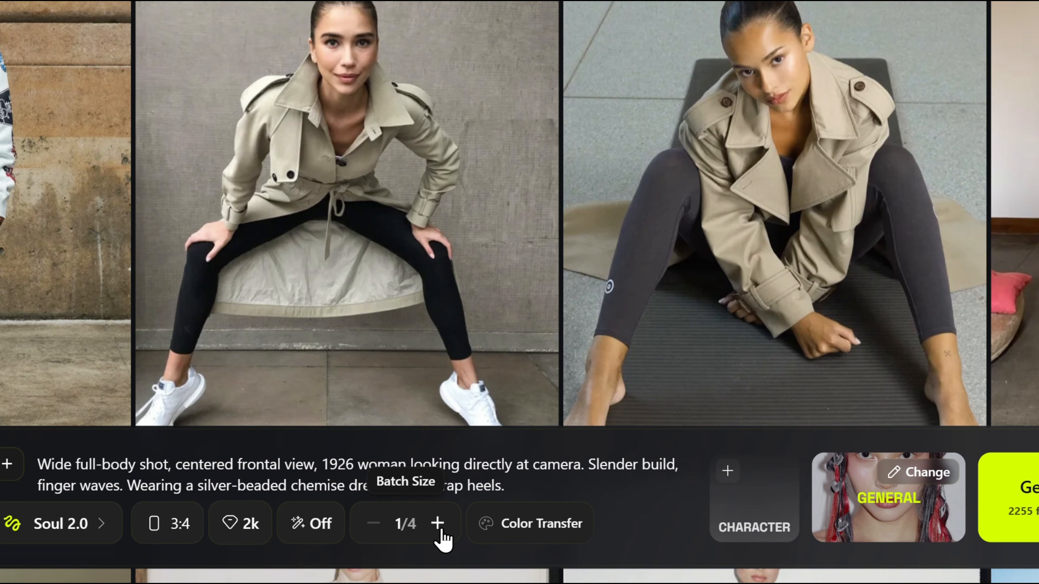
pyautogui.click(437, 524)
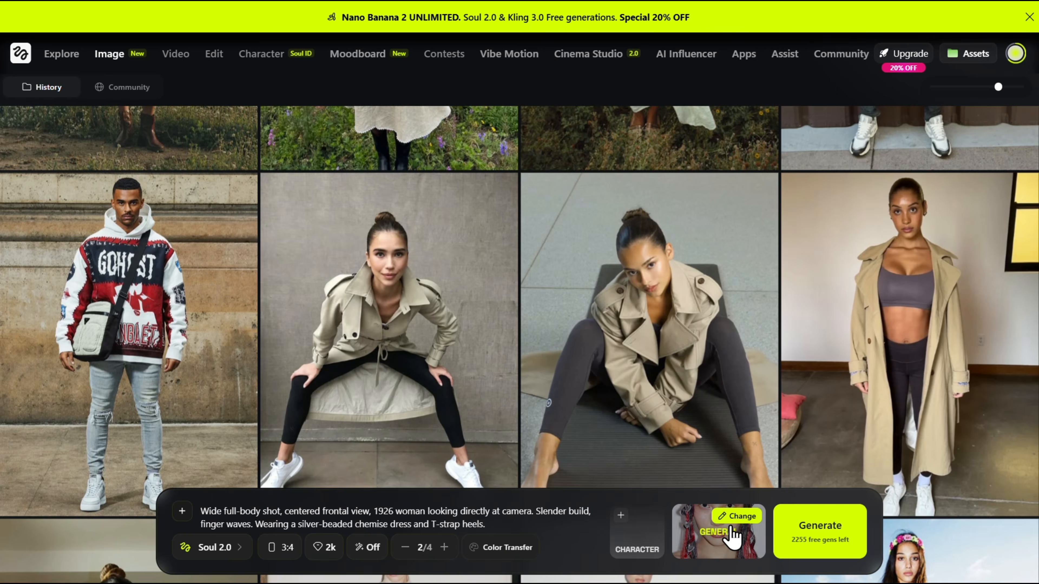
# Change the moodboard from the curated presets to Retro BW.
pyautogui.click(910, 493)
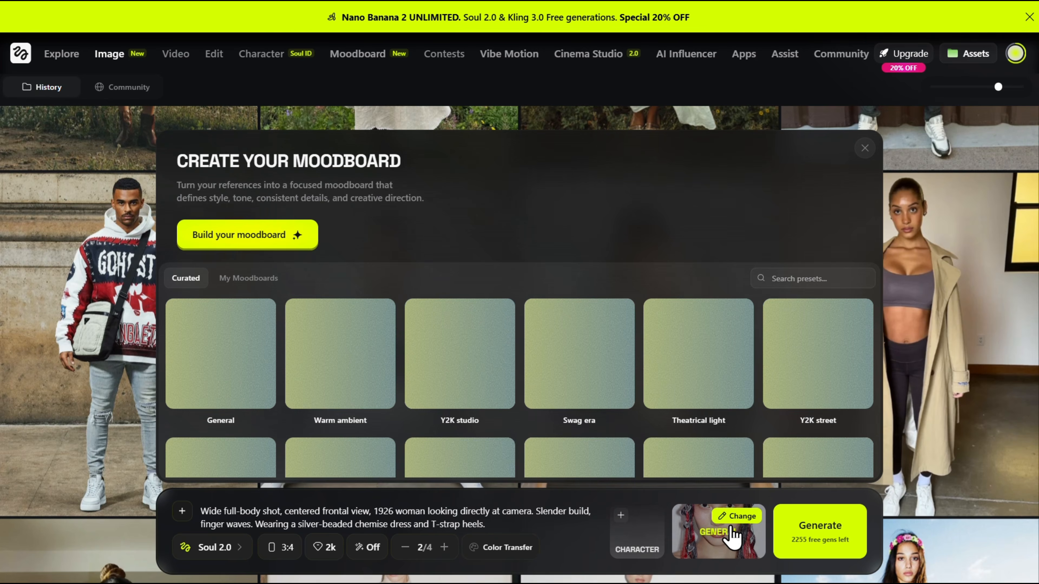
pyautogui.scroll(-1, 470, 255)
pyautogui.scroll(-5, 464, 385)
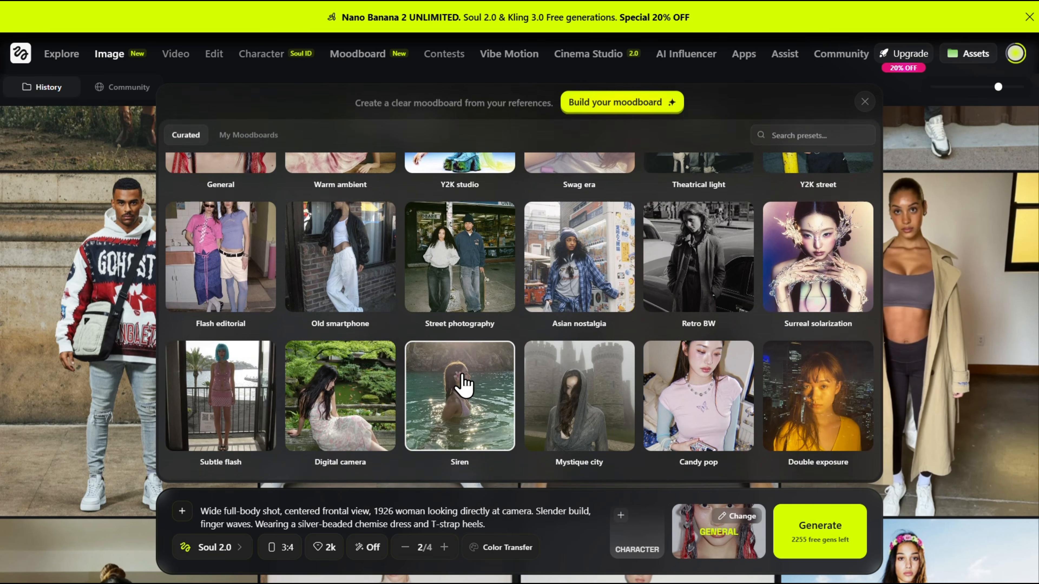
pyautogui.scroll(5, 462, 387)
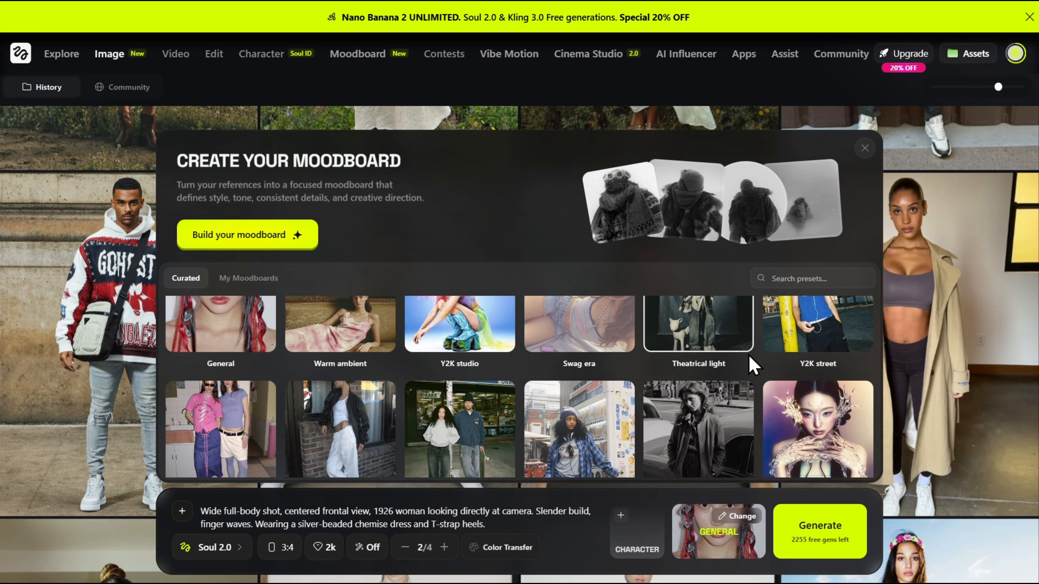
pyautogui.scroll(-1, 580, 395)
pyautogui.scroll(-3, 579, 395)
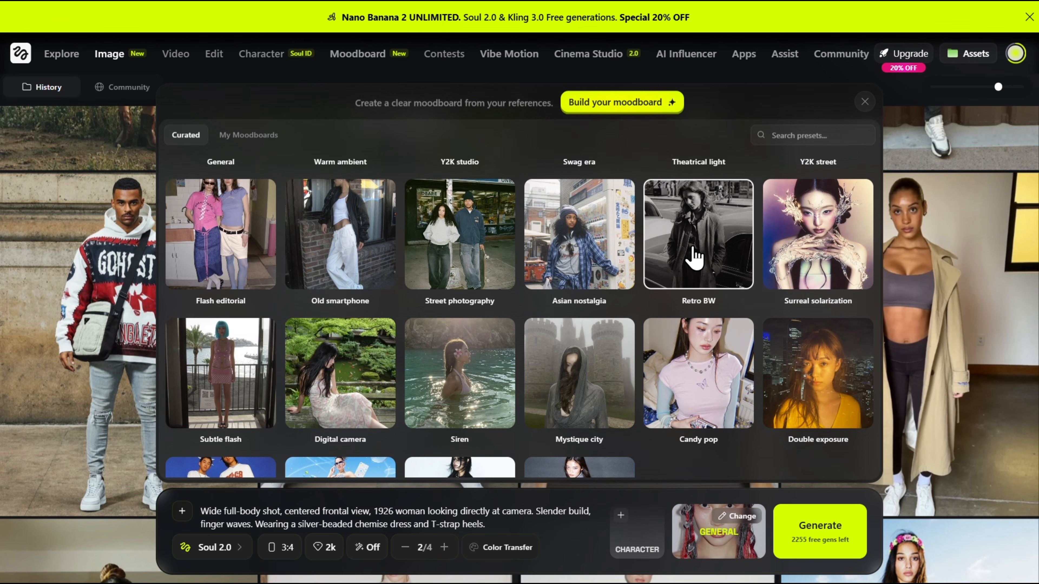
pyautogui.click(689, 258)
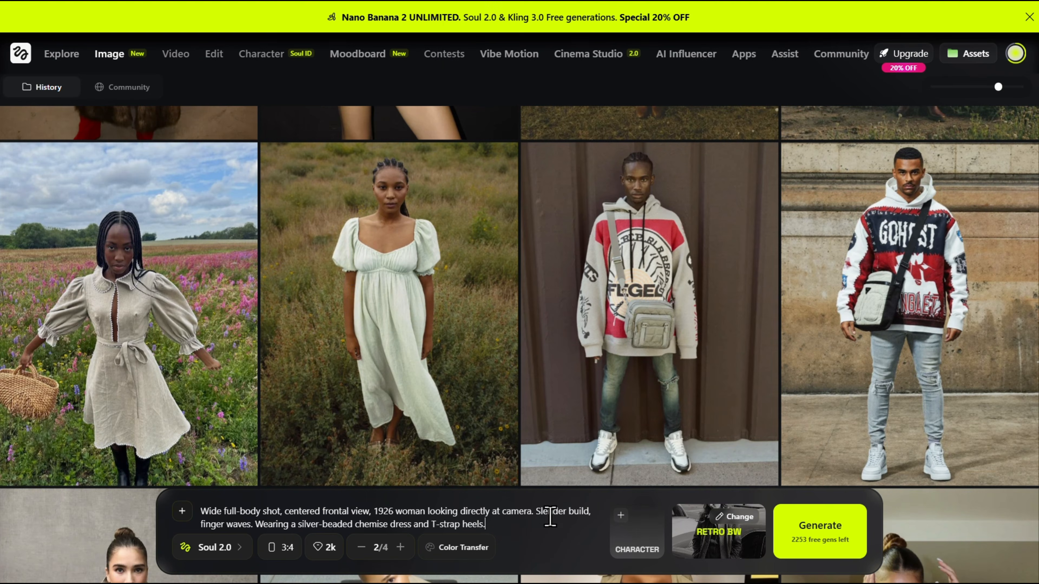
# Browse the generated vintage fashion images at full size, starting from the black-and-white street portrait of the woman holding a handbag.
pyautogui.click(633, 336)
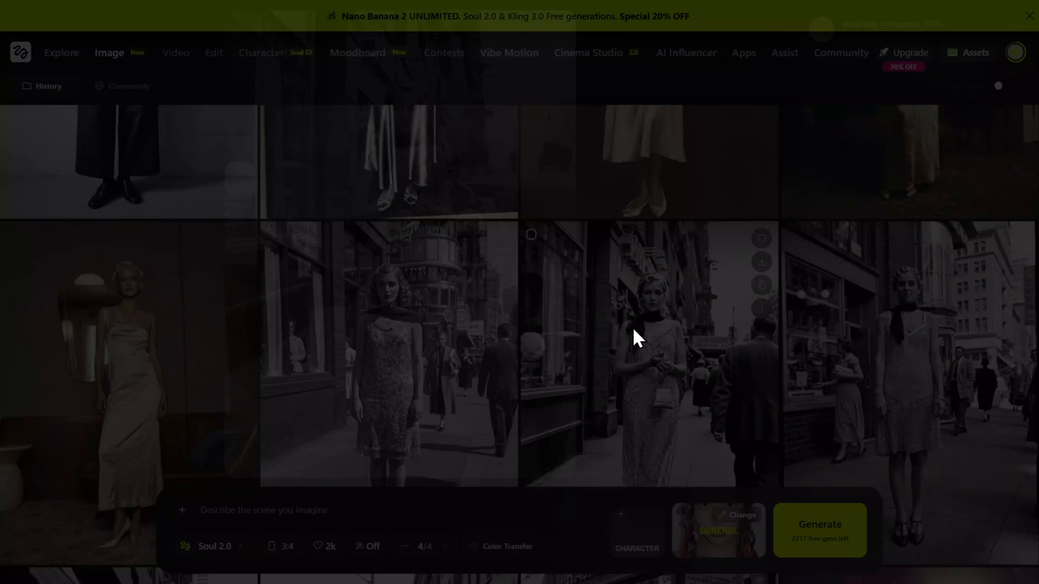
pyautogui.press('Right')
pyautogui.press('Right')
pyautogui.press('Right')
pyautogui.press('Right')
pyautogui.press('Right')
pyautogui.press('Right')
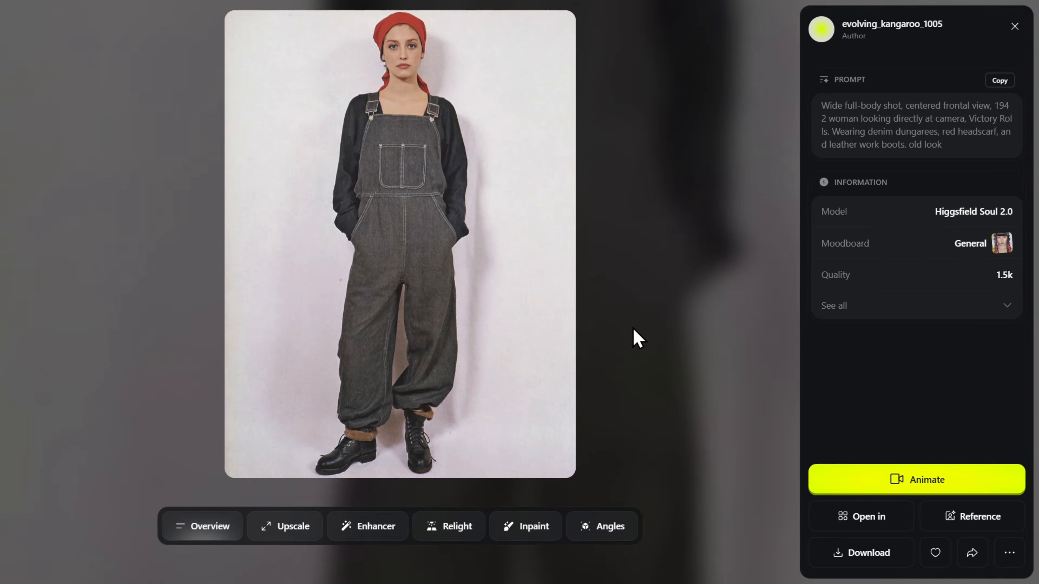
pyautogui.press('Right')
pyautogui.press('Right')
pyautogui.press('Right')
pyautogui.press('Right')
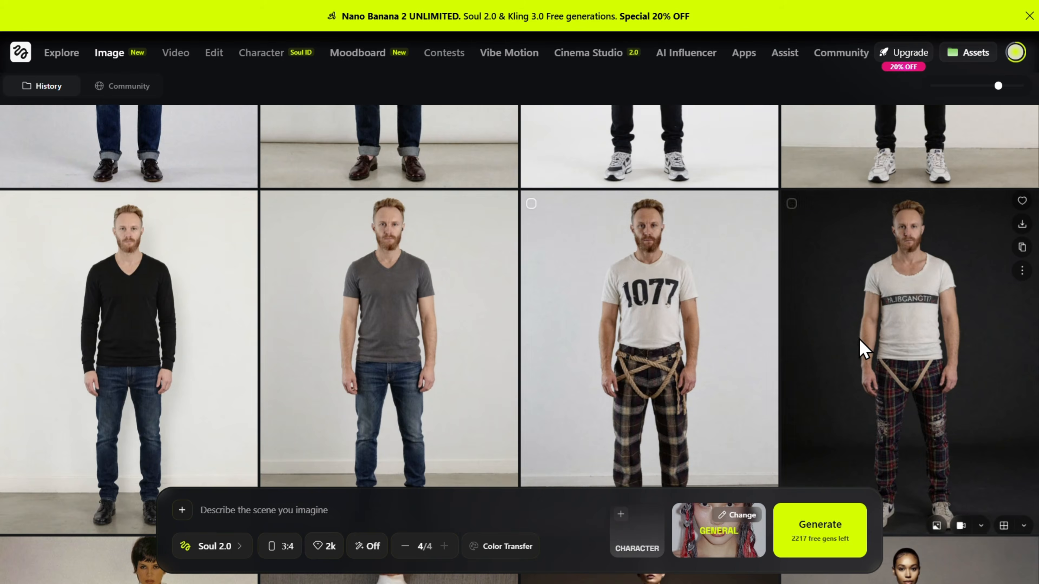
# Browse the generated images of the bearded man at full size, starting from the one in plaid bondage trousers.
pyautogui.click(860, 348)
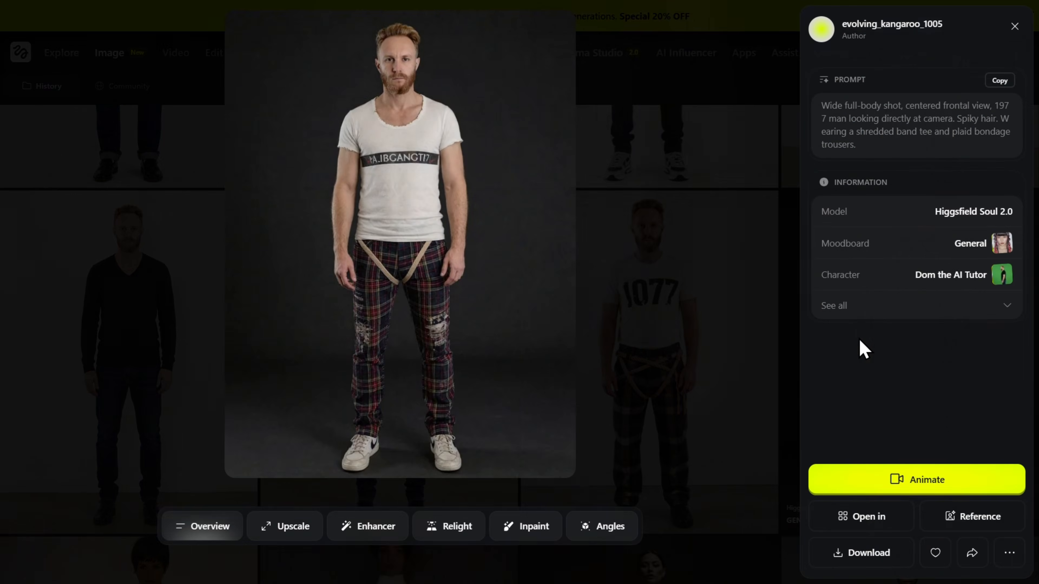
pyautogui.press('Right')
pyautogui.press('Right')
pyautogui.press('Right')
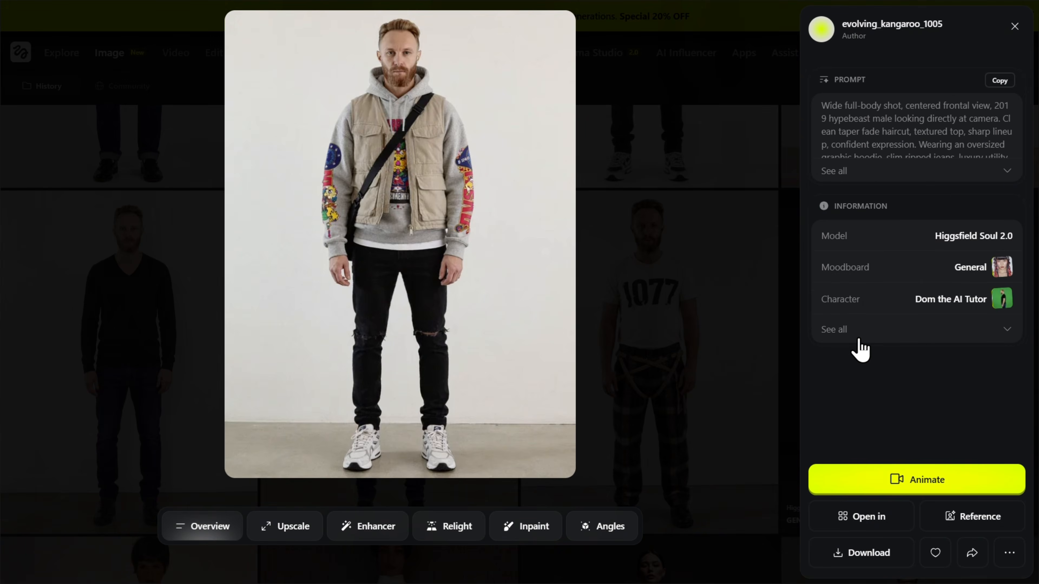
pyautogui.press('Right')
pyautogui.press('Right')
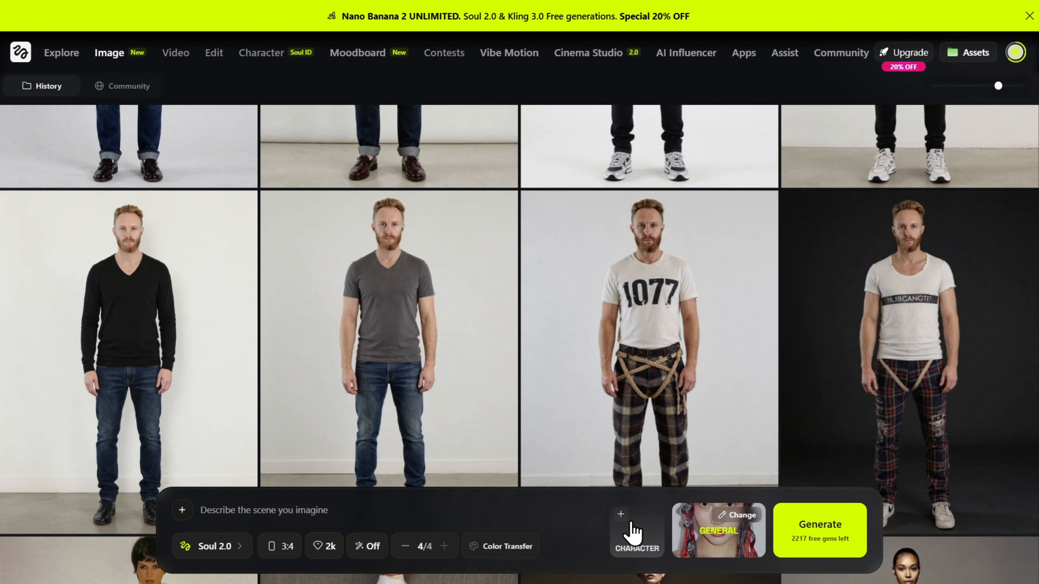
# Start creating a new character for Soul 2.0.
pyautogui.click(634, 532)
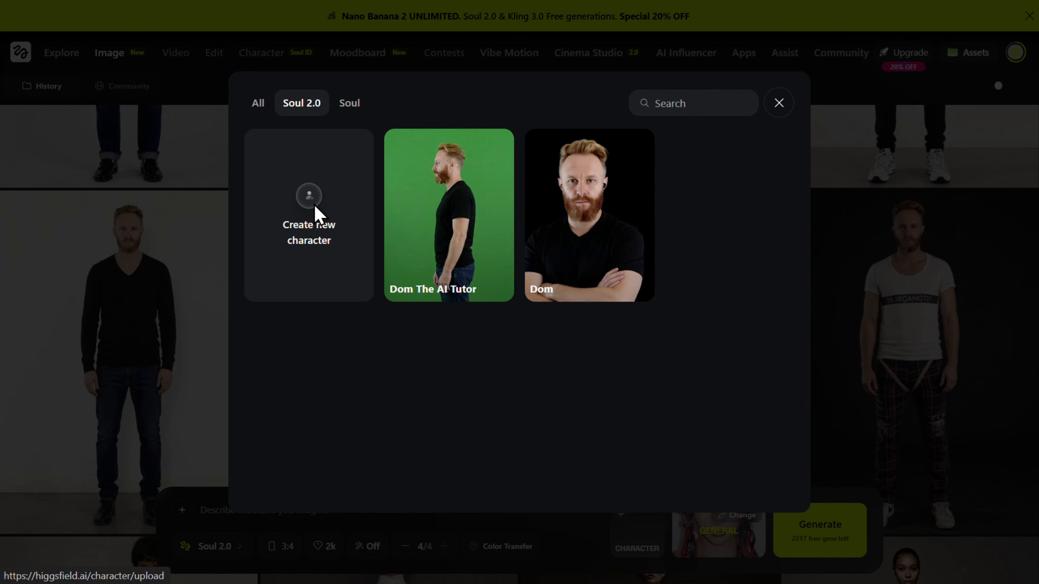
pyautogui.click(317, 213)
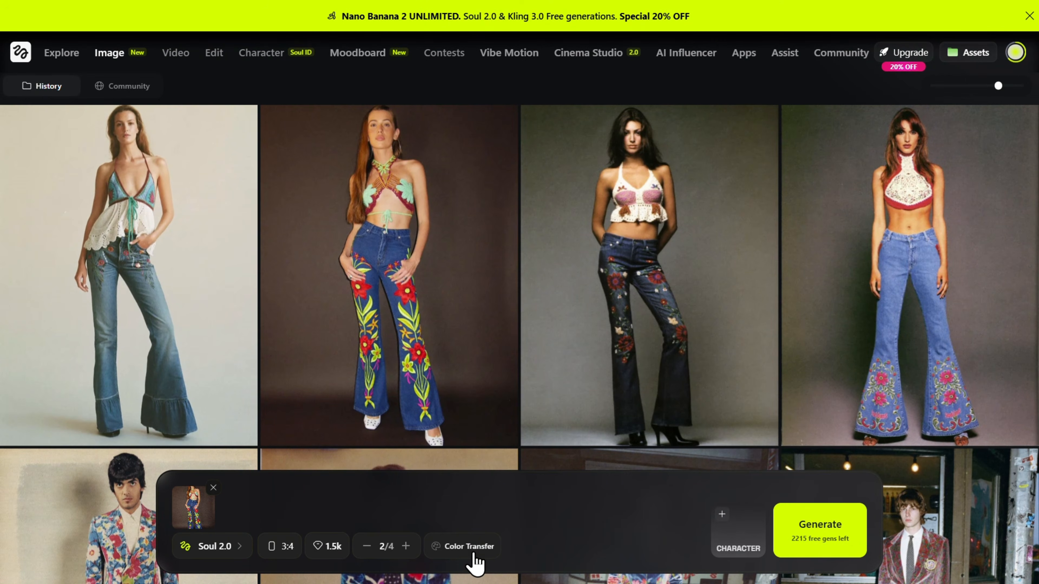
# Apply the Lime Jam color transfer to the embroidered flared jeans reference image and generate the images.
pyautogui.click(474, 555)
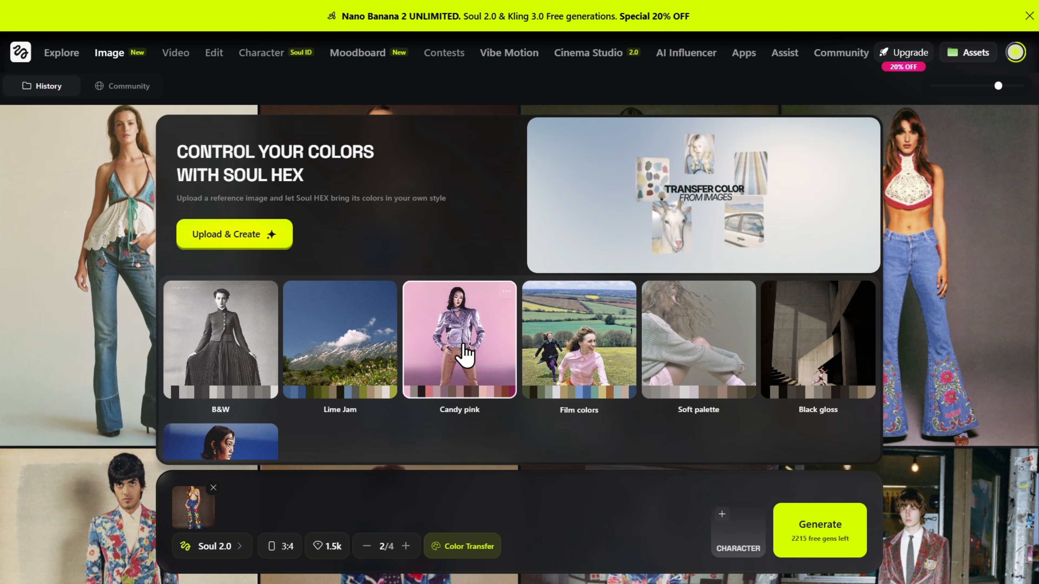
pyautogui.click(337, 357)
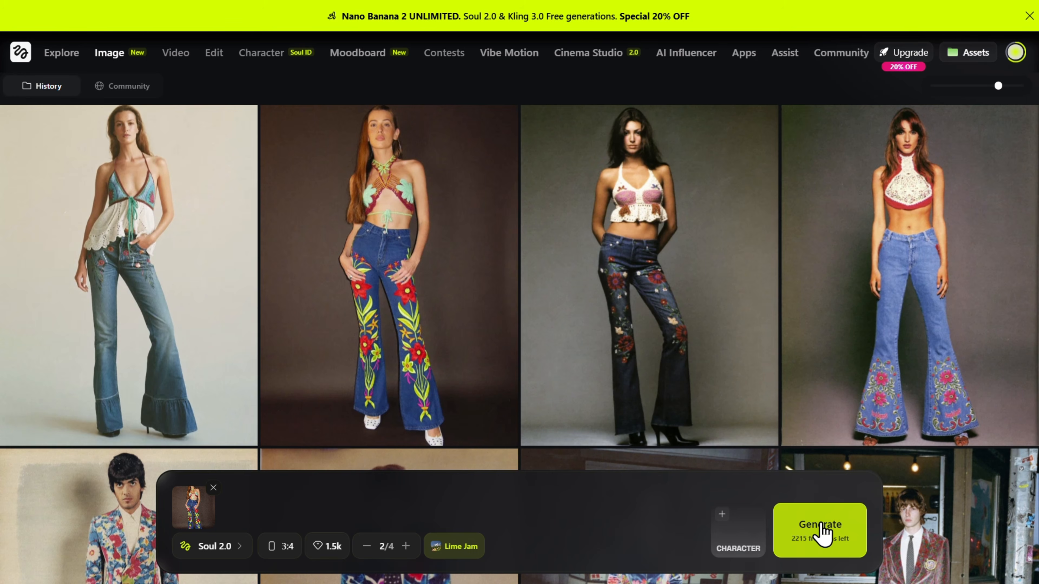
pyautogui.click(822, 532)
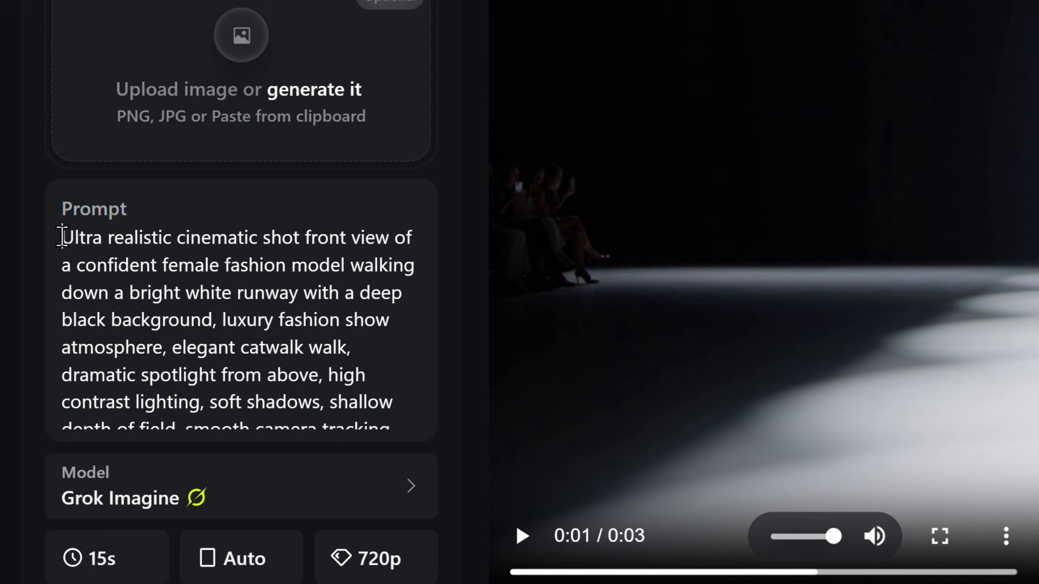
# Review the cinematic runway walk prompt for the Grok Imagine model and set the video duration to 3s.
pyautogui.moveTo(61, 237); pyautogui.dragTo(338, 423)
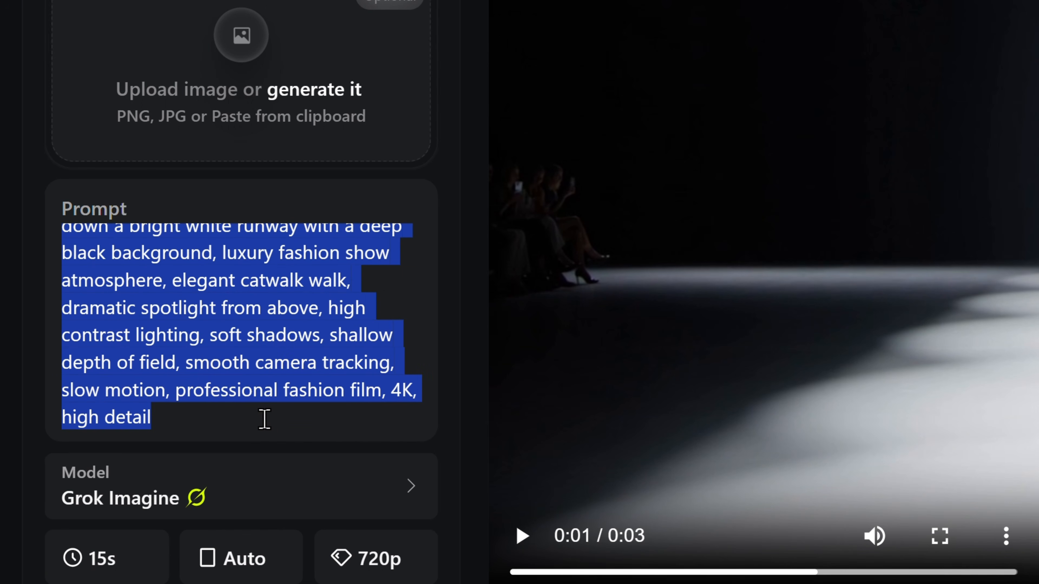
pyautogui.click(198, 343)
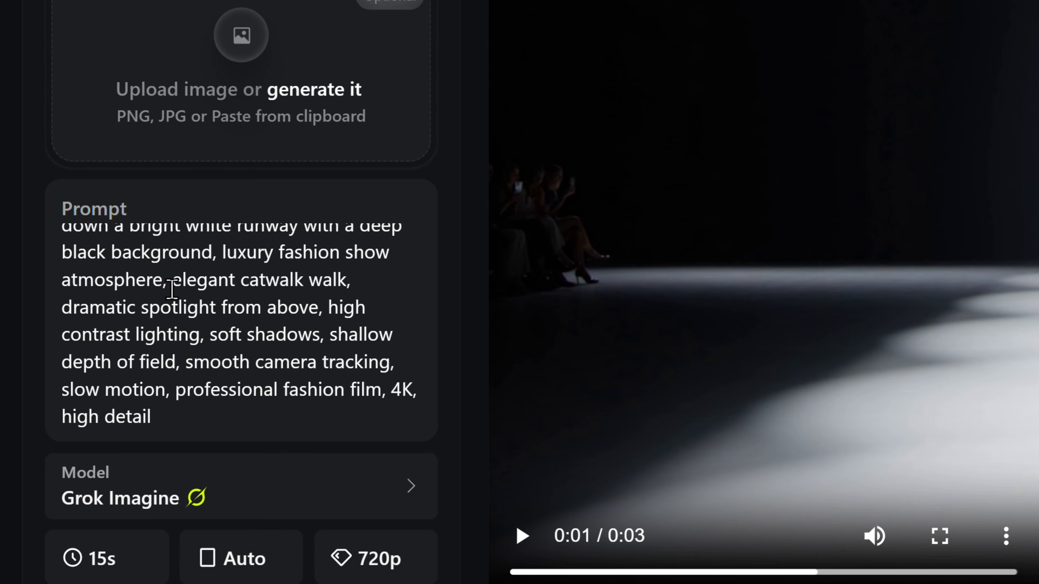
pyautogui.scroll(3, 172, 290)
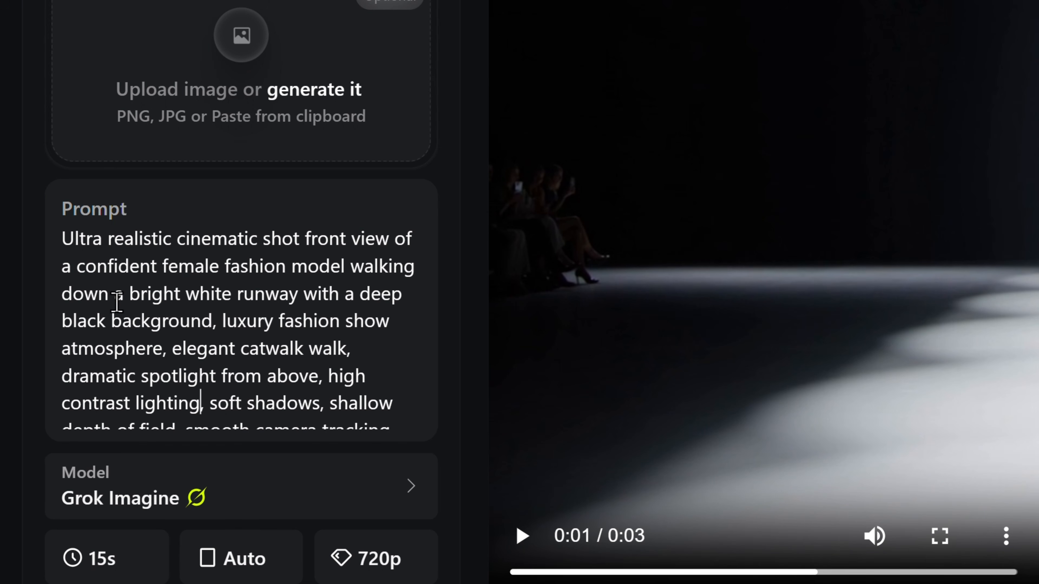
pyautogui.moveTo(73, 293); pyautogui.dragTo(328, 299)
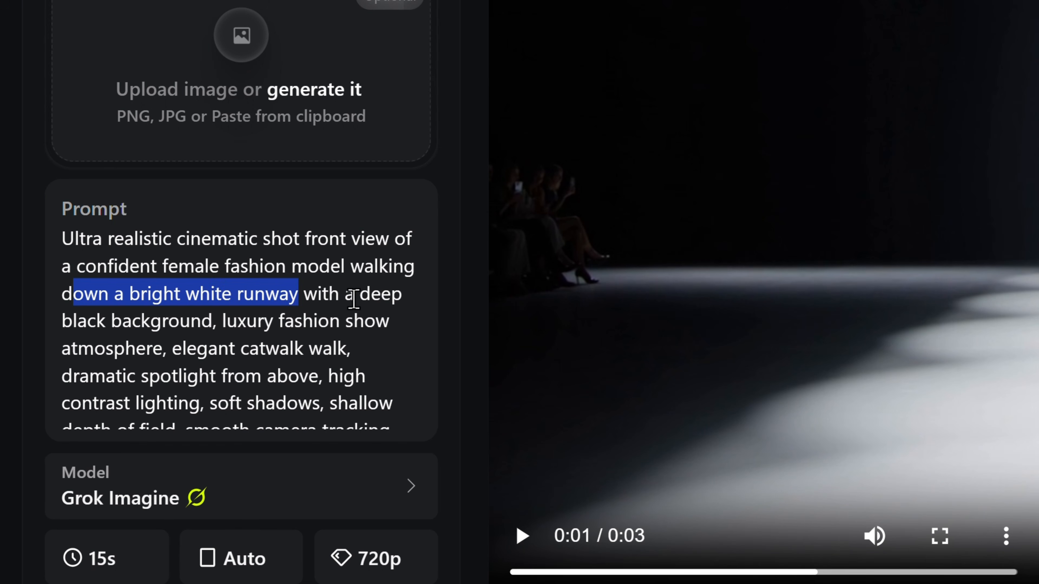
pyautogui.click(116, 561)
pyautogui.click(57, 295)
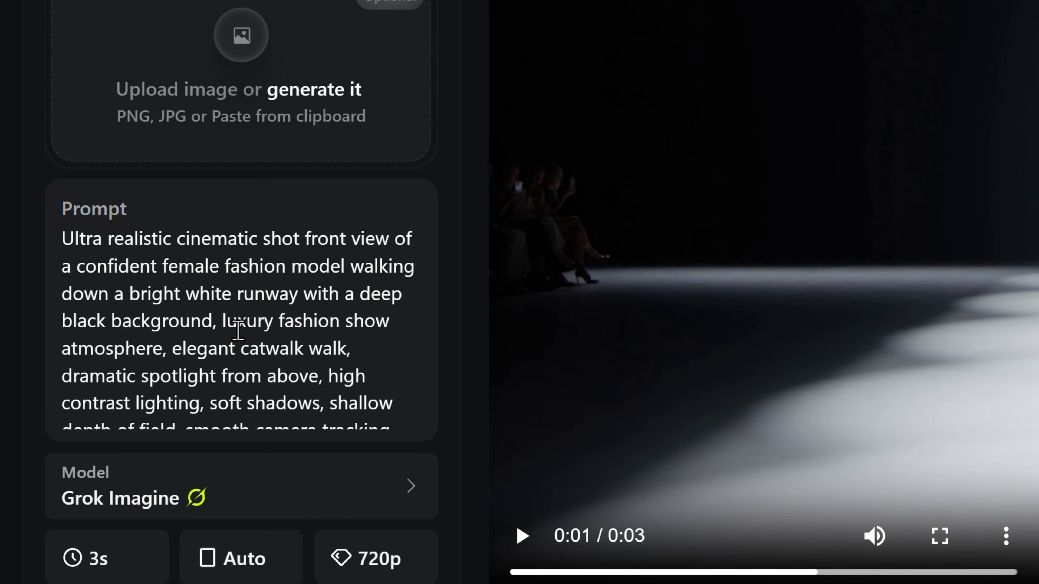
pyautogui.scroll(-5, 314, 317)
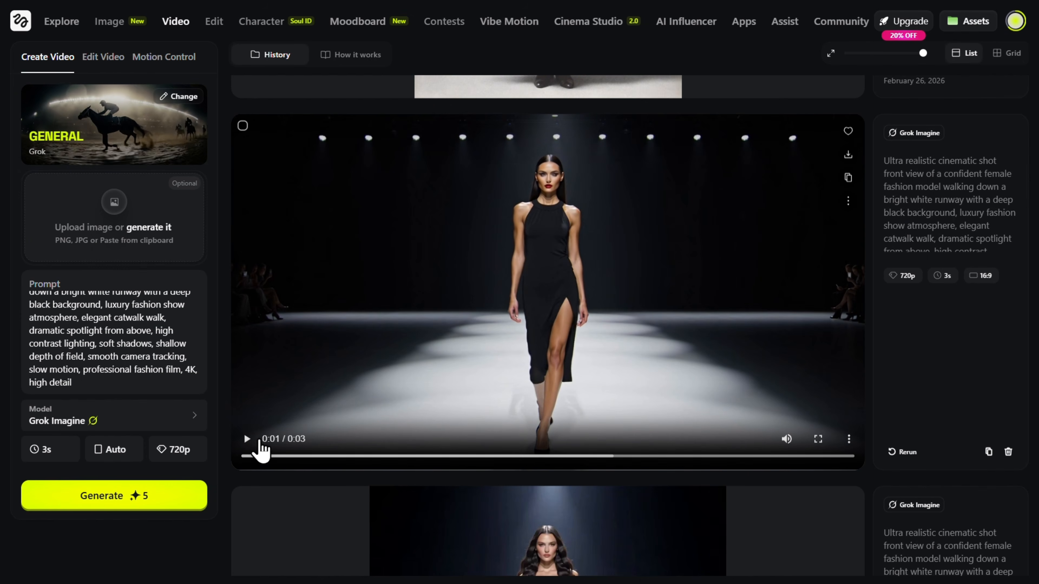
# Play the generated runway video of the model in the black dress, pausing it after viewing.
pyautogui.click(524, 355)
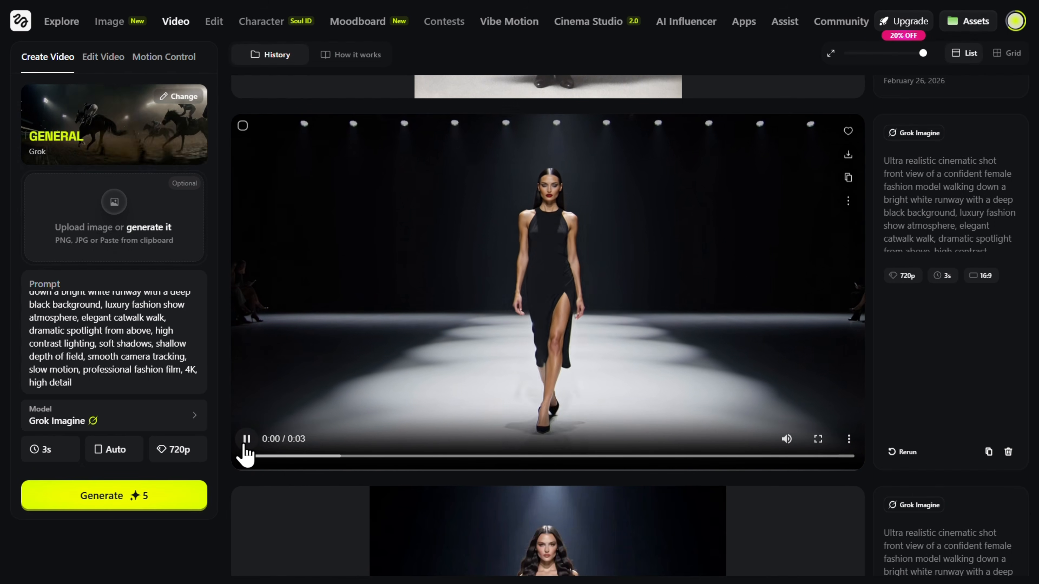
pyautogui.click(245, 442)
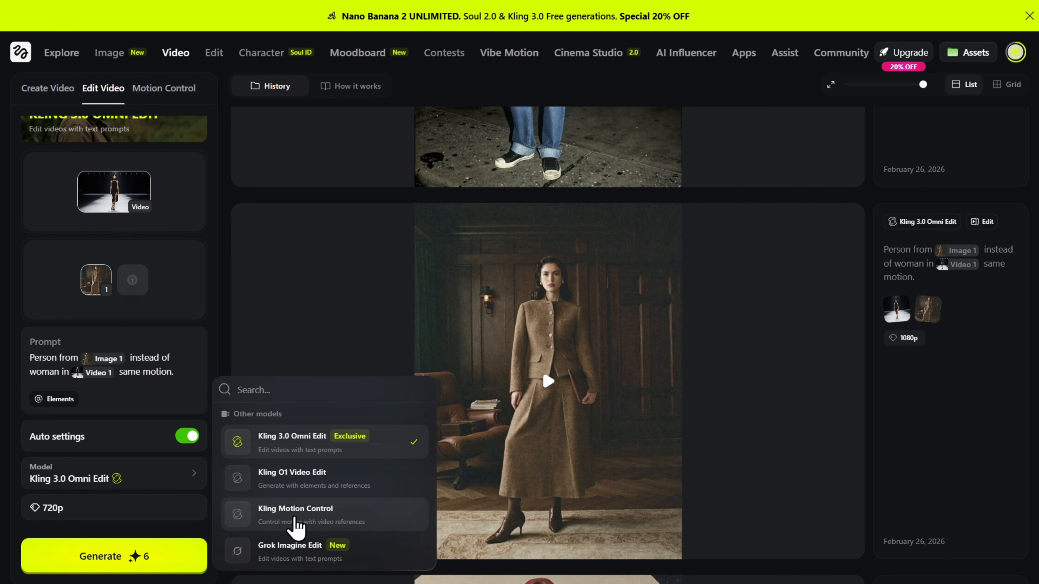
# Keep Kling 3.0 Omni Edit as the model and play its edited runway video of the woman in the brown suit, pausing after viewing.
pyautogui.click(158, 377)
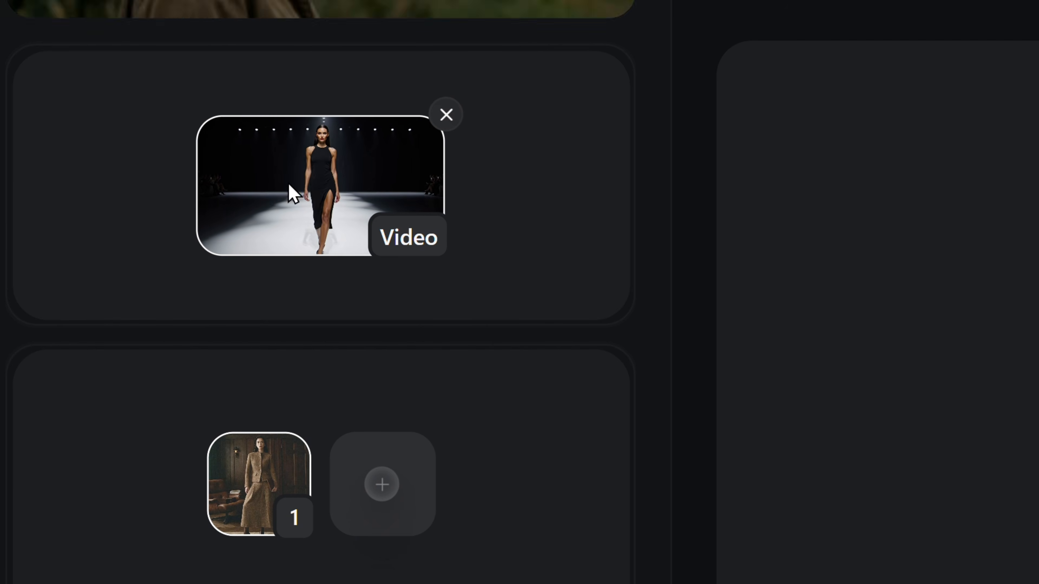
pyautogui.scroll(-3, 365, 248)
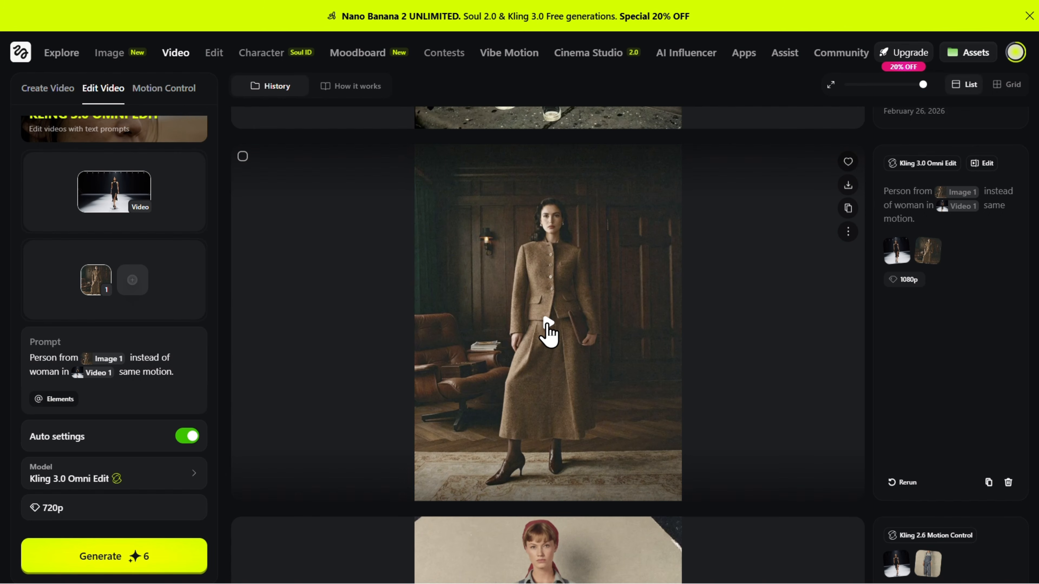
pyautogui.click(548, 325)
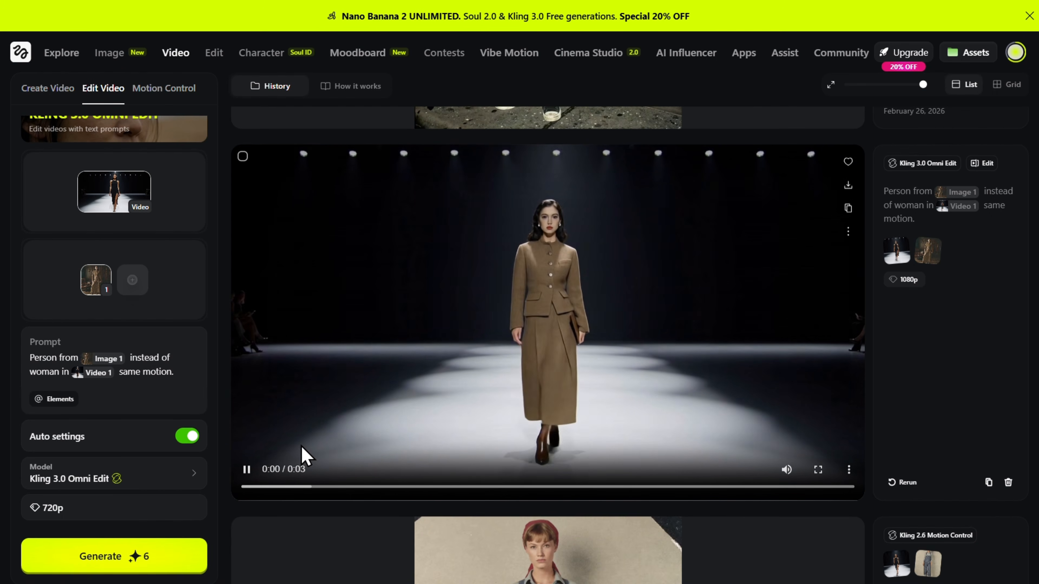
pyautogui.click(248, 471)
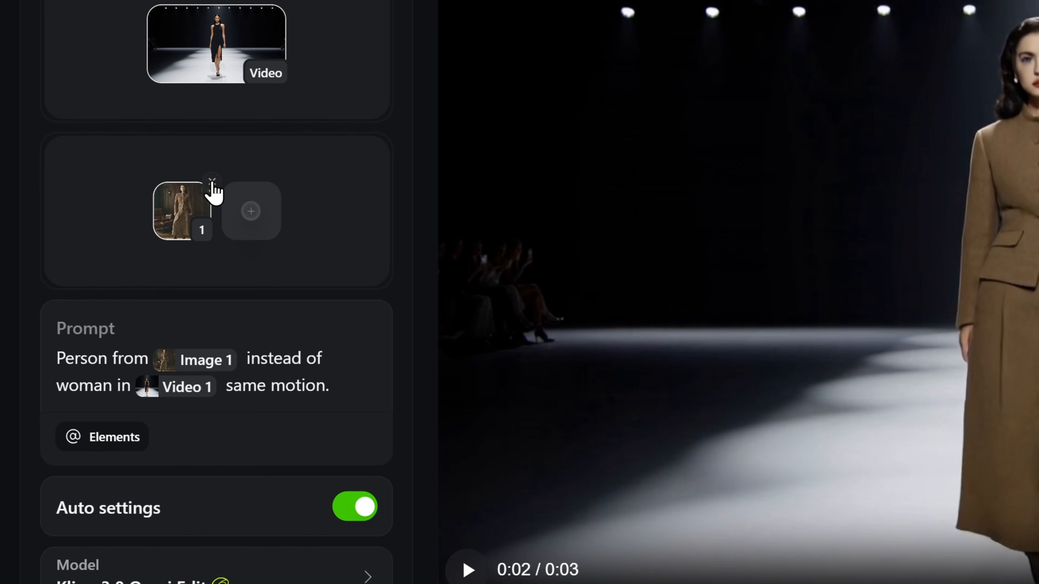
# Replace the reference image with "1926 The Flapper" and mention it as Image 1 after "Person from" in the prompt.
pyautogui.click(111, 267)
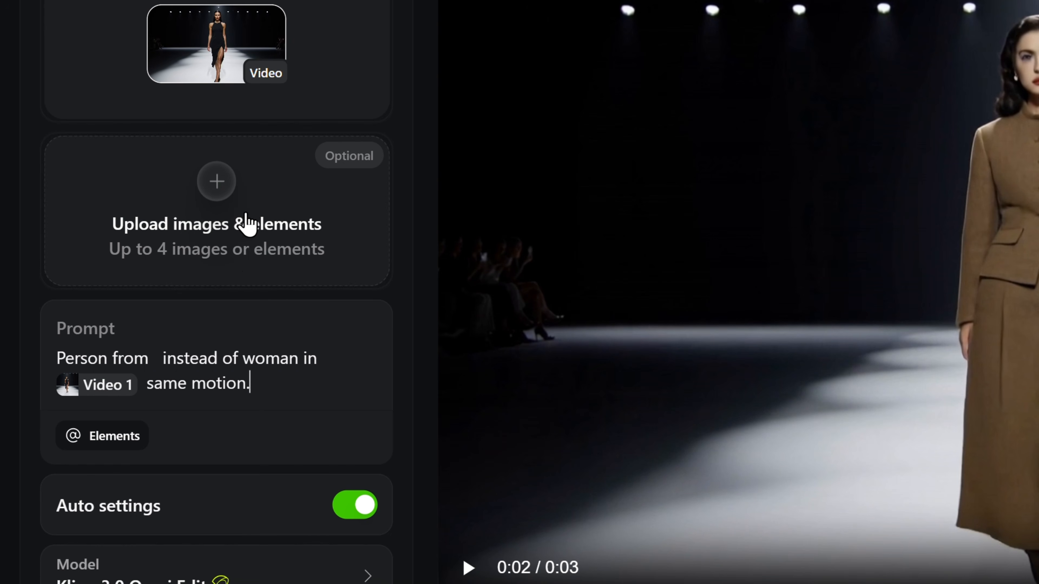
pyautogui.click(216, 189)
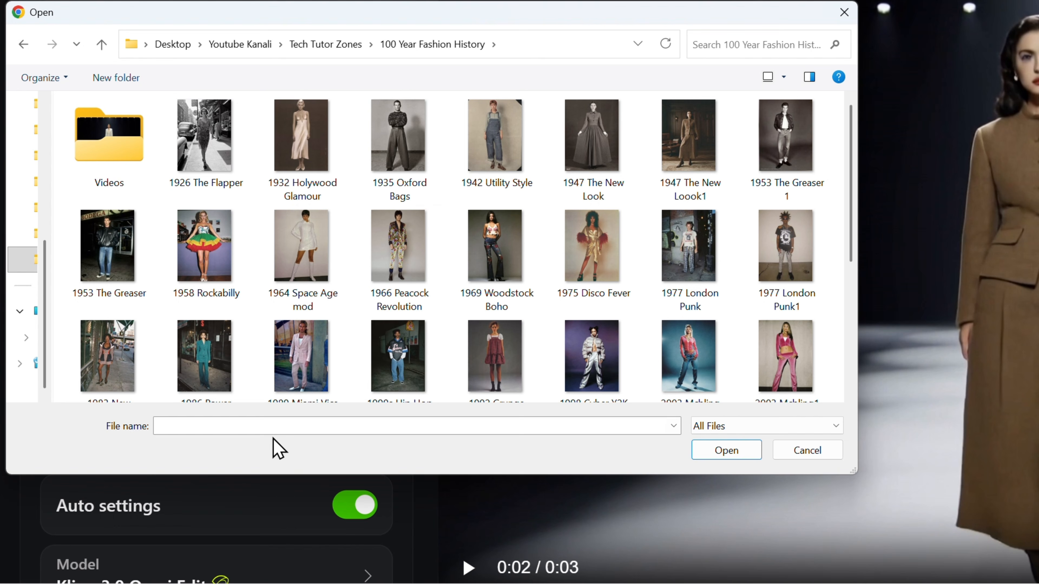
pyautogui.click(218, 175)
pyautogui.click(720, 450)
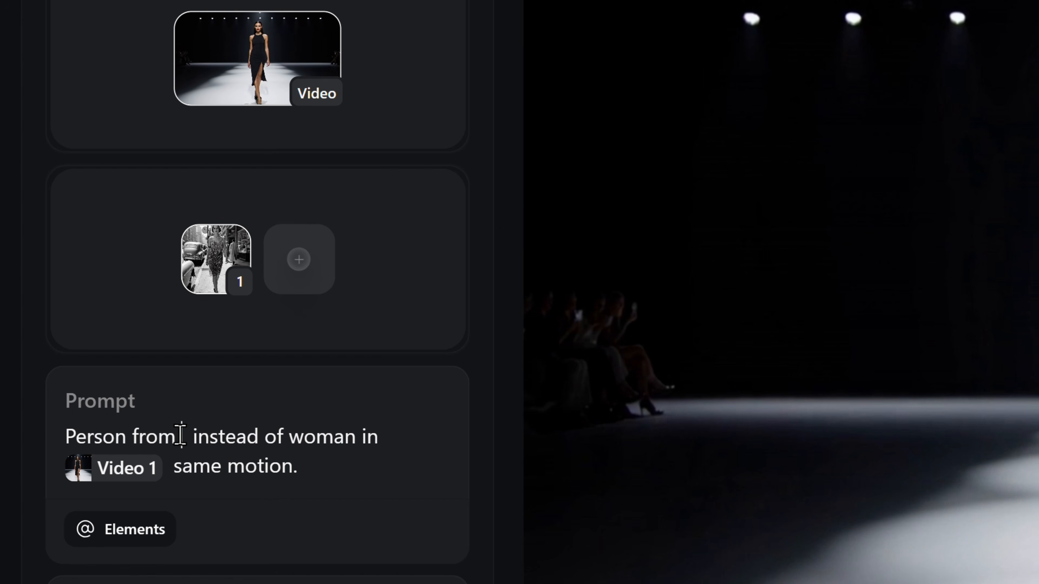
pyautogui.write('@')
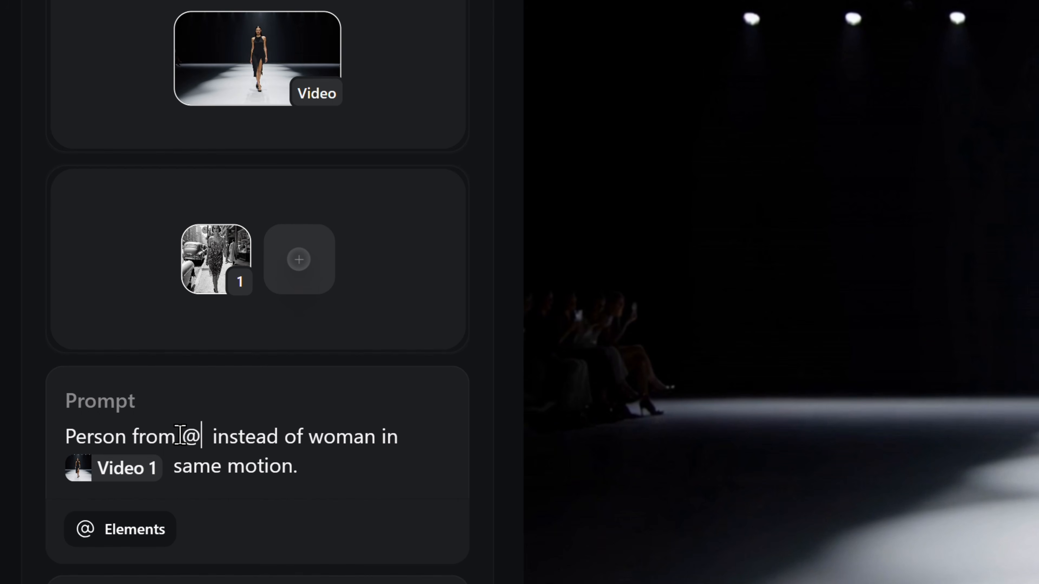
pyautogui.click(275, 206)
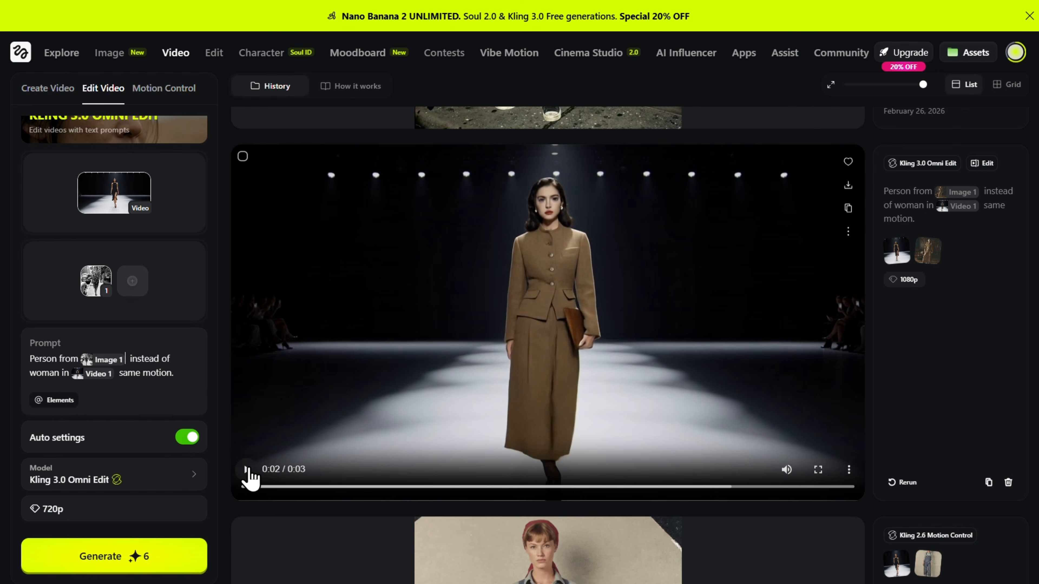
# Replay the edited runway videos of the woman in the brown suit and the man in the black leather jacket, and look over the other history items.
pyautogui.click(246, 470)
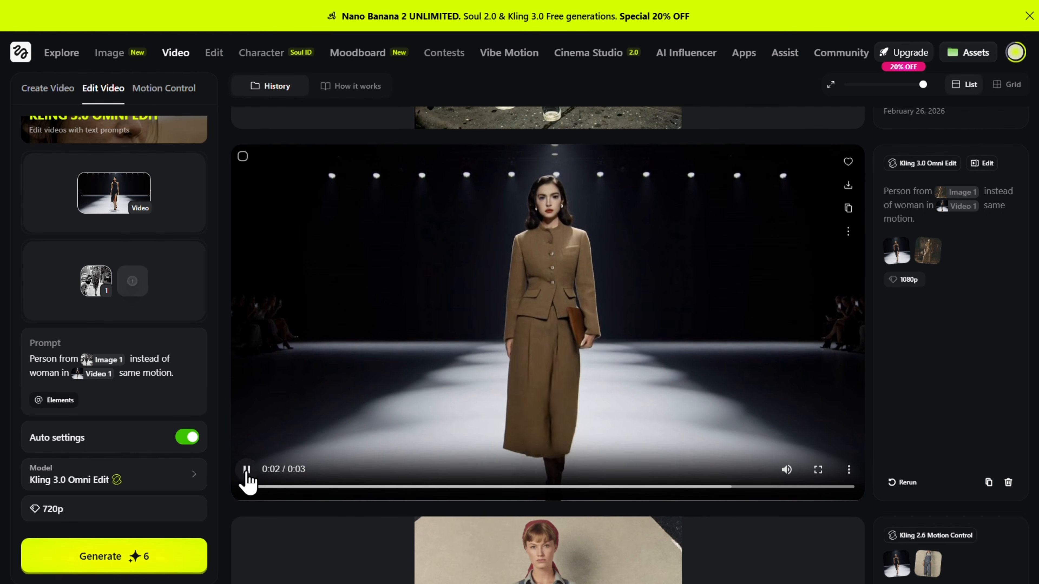
pyautogui.click(247, 470)
pyautogui.scroll(8, 480, 299)
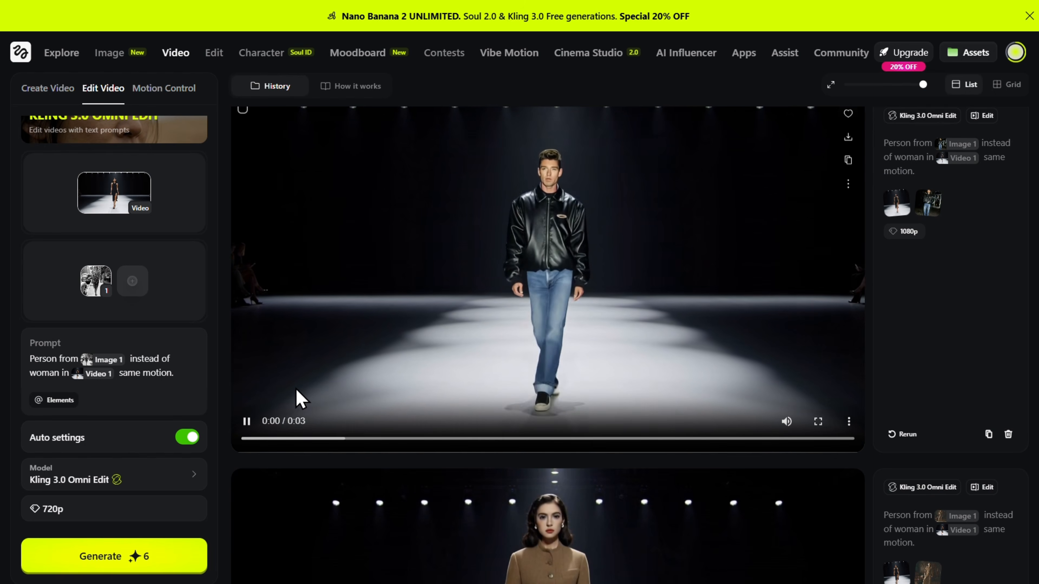
pyautogui.click(248, 421)
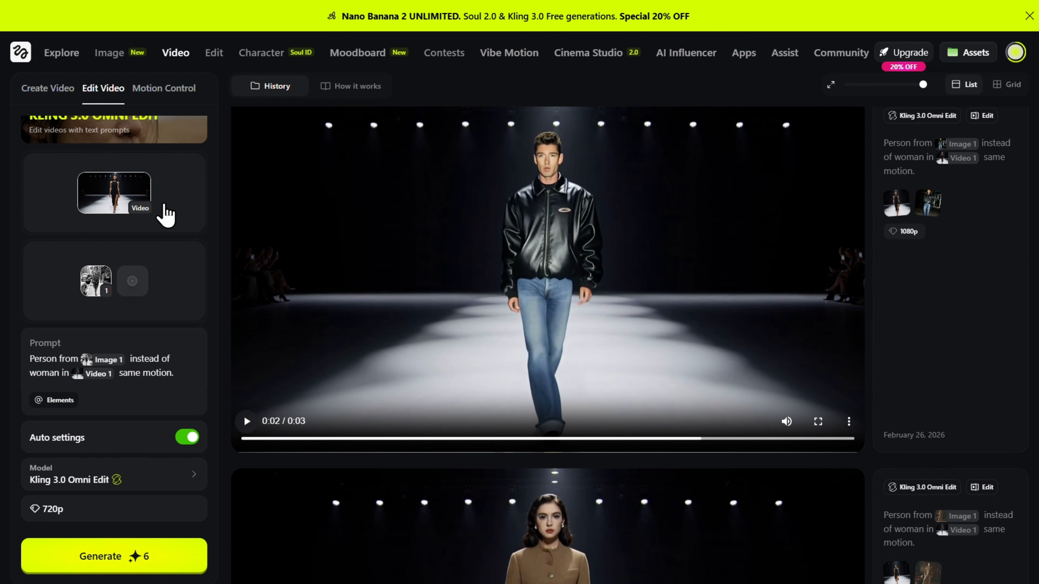
pyautogui.click(247, 422)
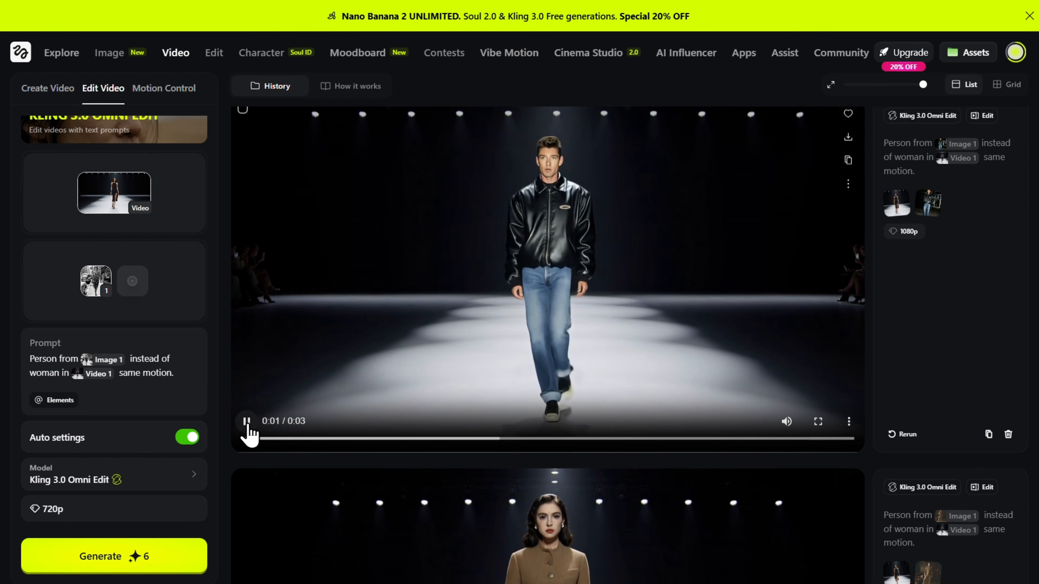
pyautogui.click(246, 424)
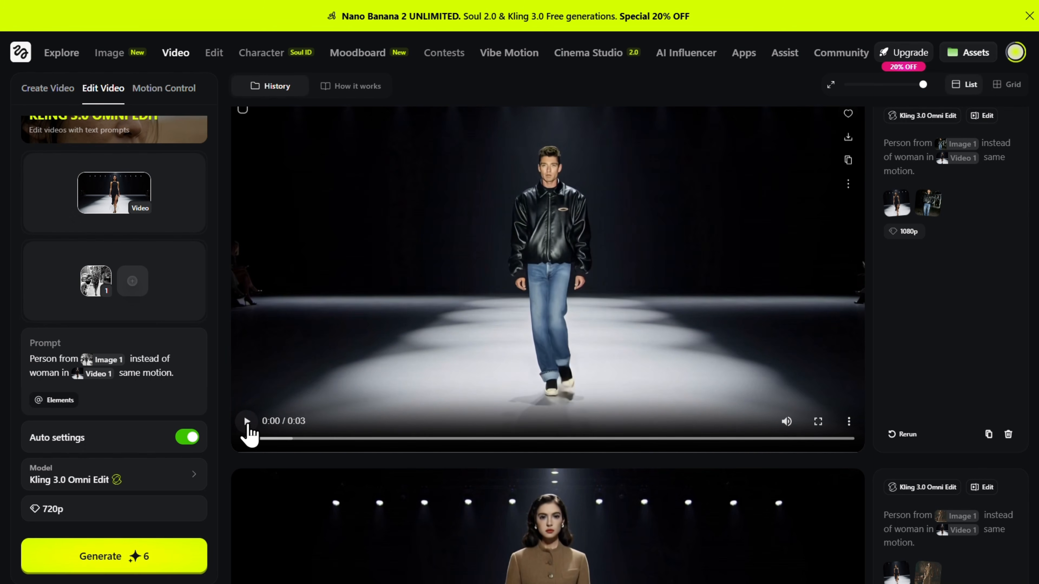
pyautogui.scroll(10, 831, 237)
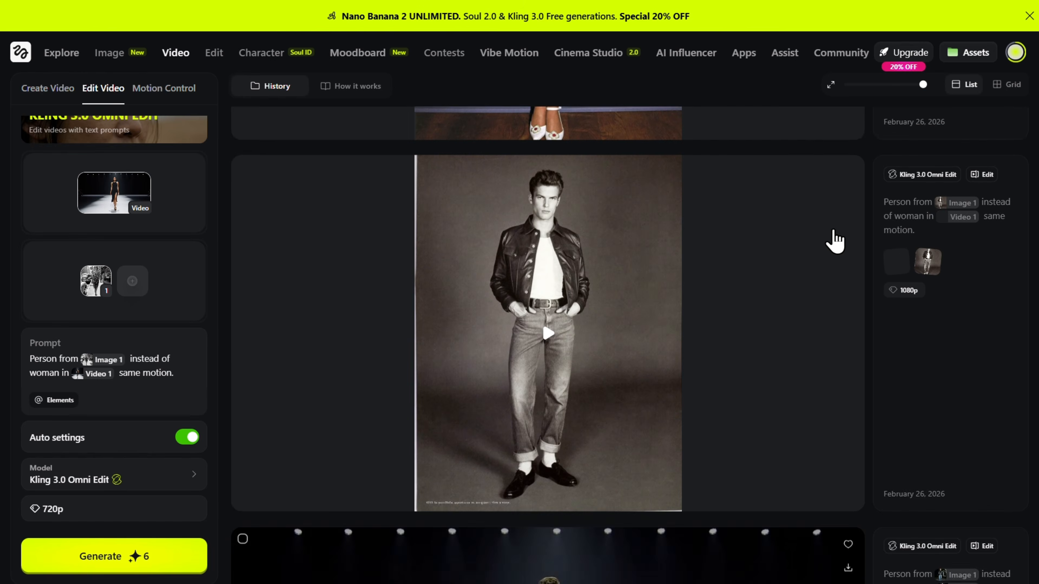
pyautogui.scroll(15, 835, 239)
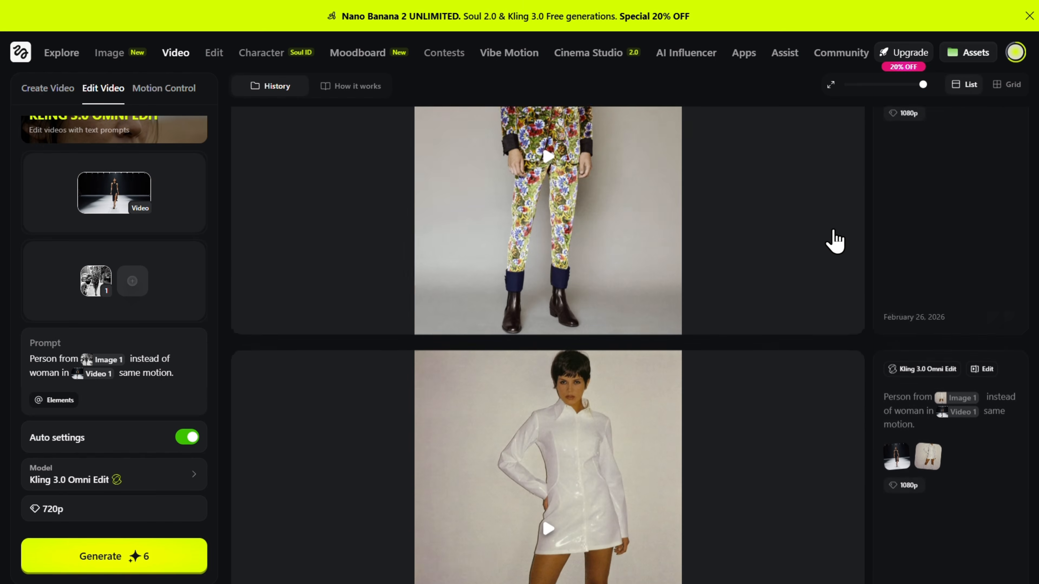
# In Nano Banana 2, enter a prompt for an overlay graphic describing the attached image's fashion style and each item, and guessing a year.
pyautogui.click(110, 57)
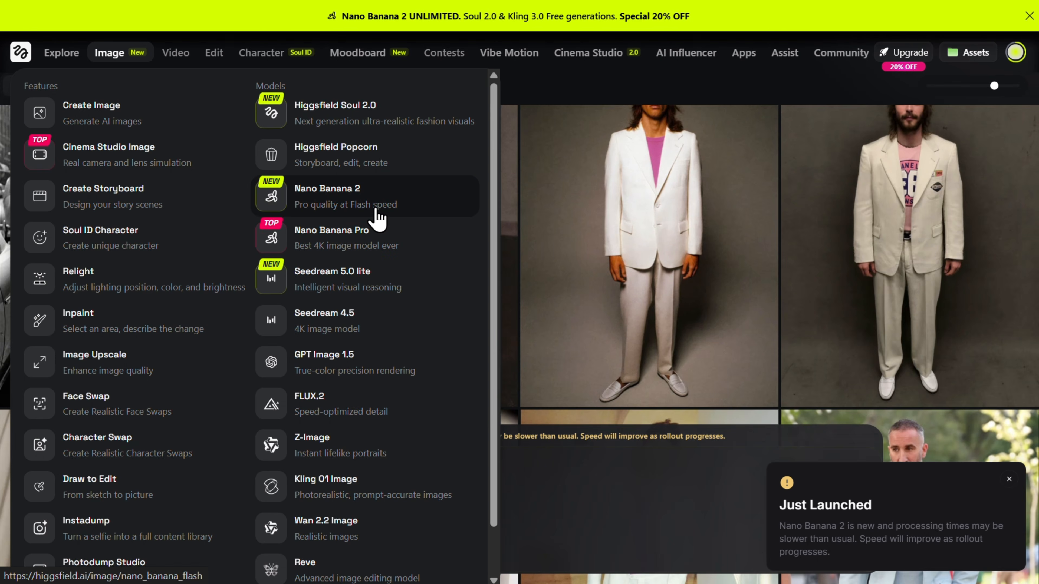
pyautogui.click(371, 208)
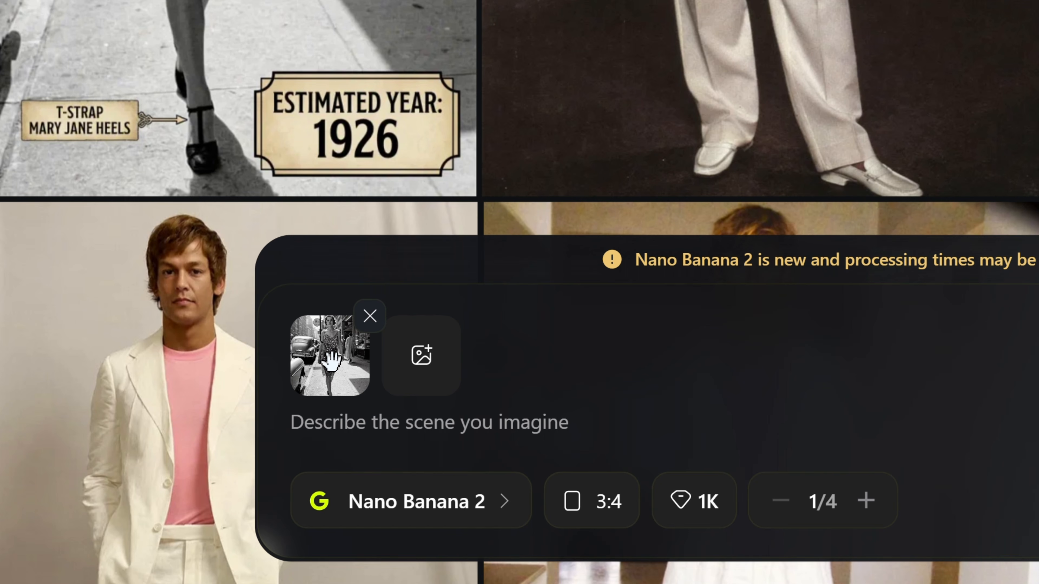
pyautogui.click(385, 422)
pyautogui.hotkey('ctrl', 'v')
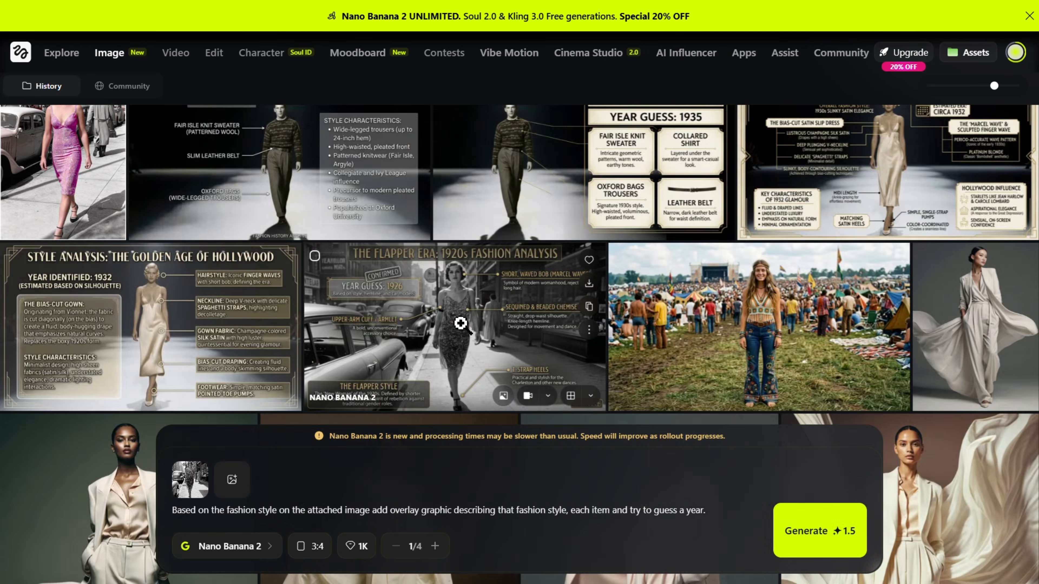
# Examine the generated fashion analysis images in sequence, from the 1920s flapper overlay through the 1932 Hollywood gown overlays to the ones beyond.
pyautogui.click(462, 325)
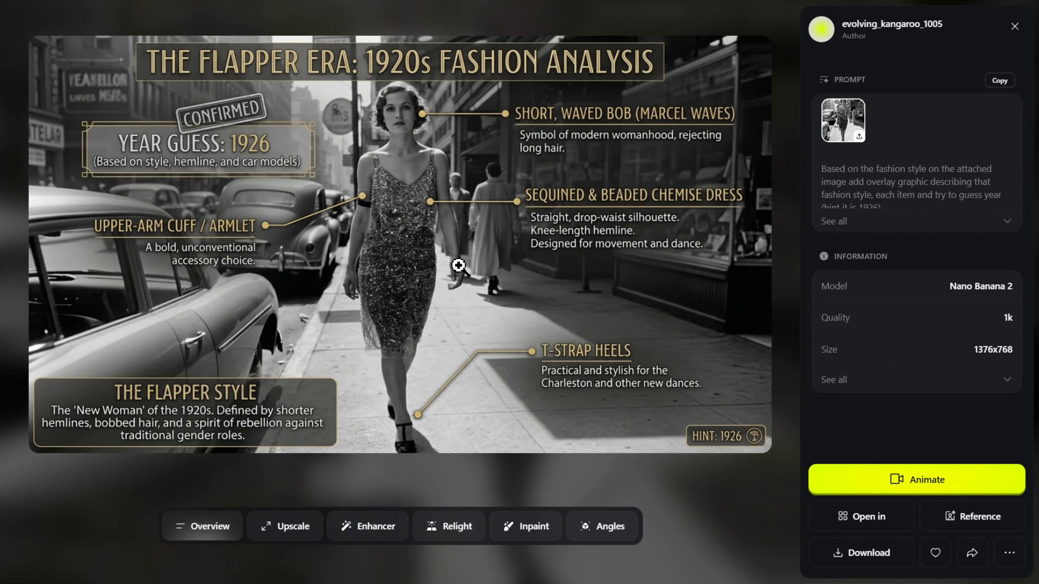
pyautogui.press('Right')
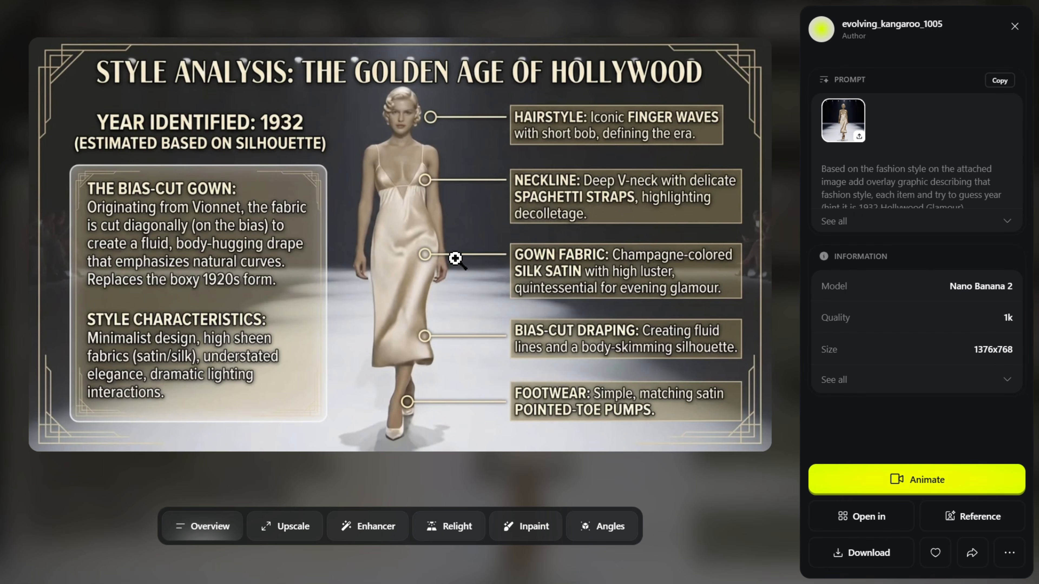
pyautogui.press('Right')
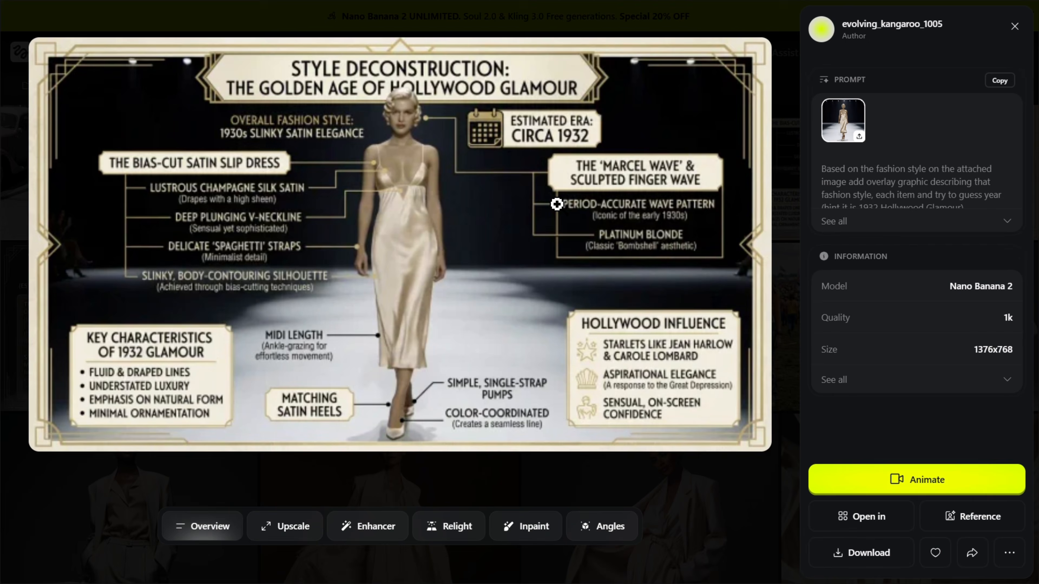
pyautogui.press('Right')
pyautogui.press('Right')
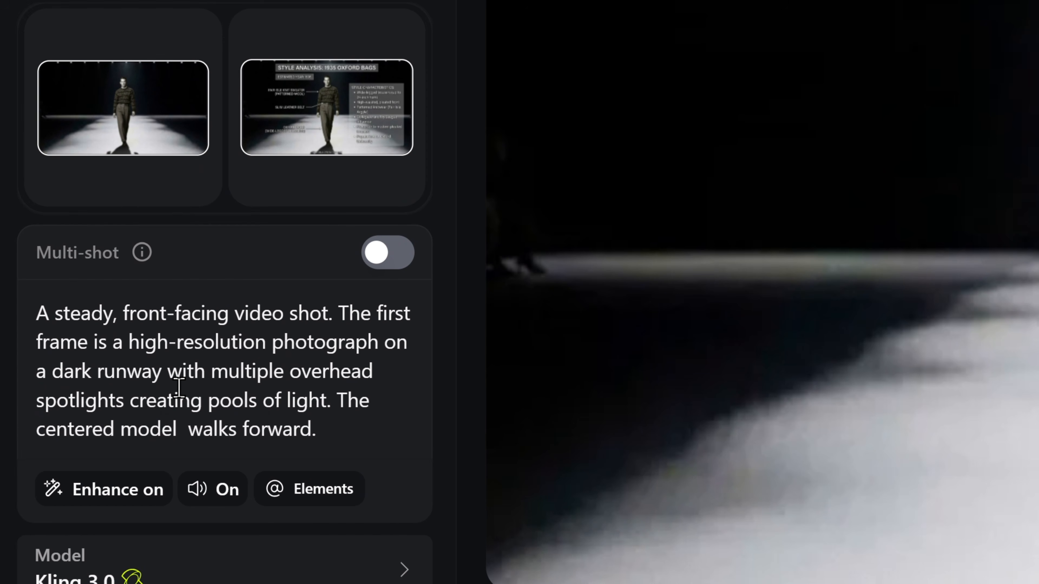
# Set the duration of the Kling 3.0 video between the plain and annotated Oxford bags frames to 3s.
pyautogui.scroll(-2, 178, 389)
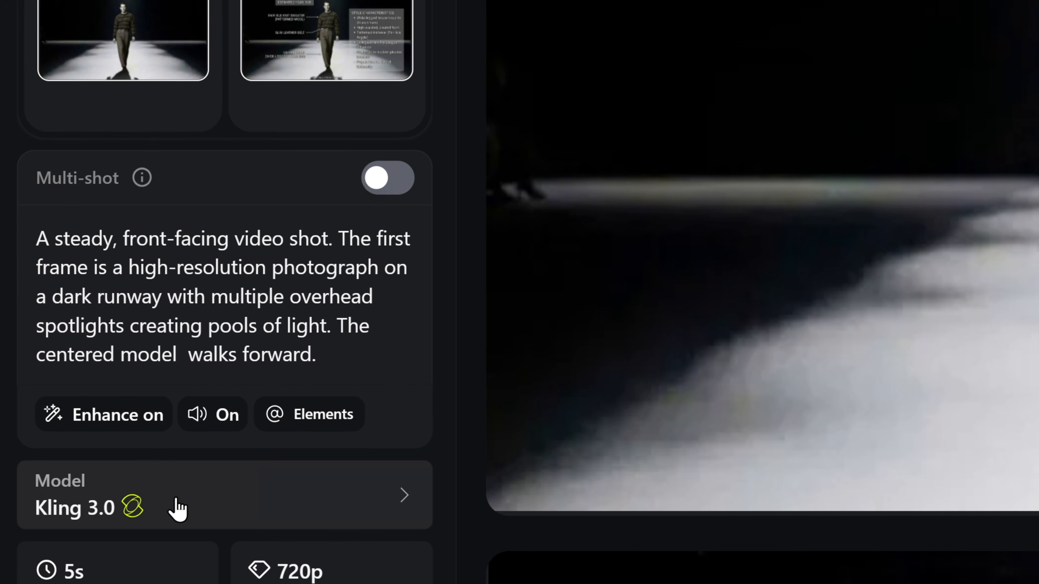
pyautogui.scroll(-2, 186, 366)
pyautogui.click(111, 495)
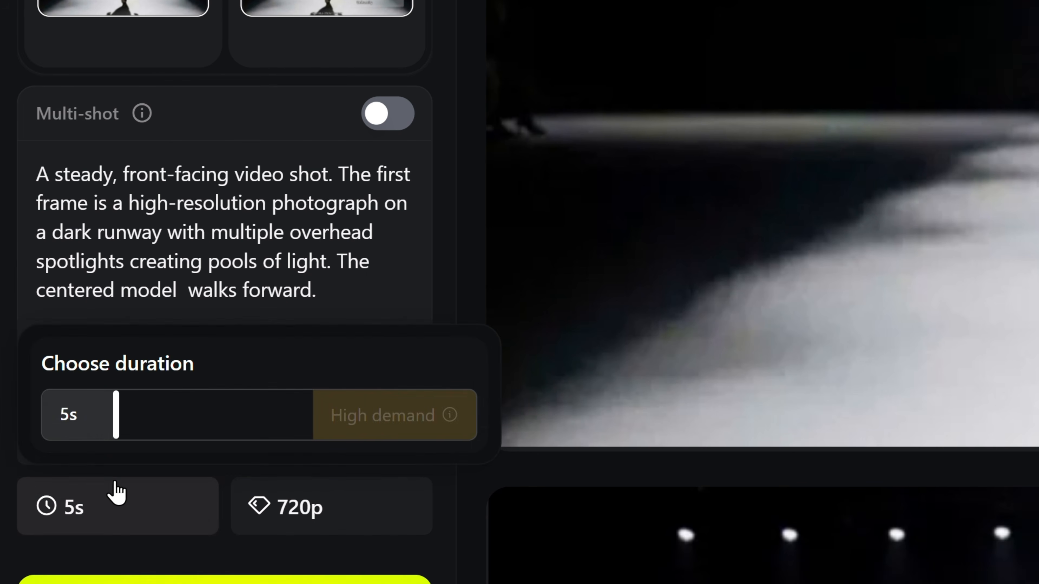
pyautogui.moveTo(112, 431); pyautogui.dragTo(52, 406)
pyautogui.click(105, 283)
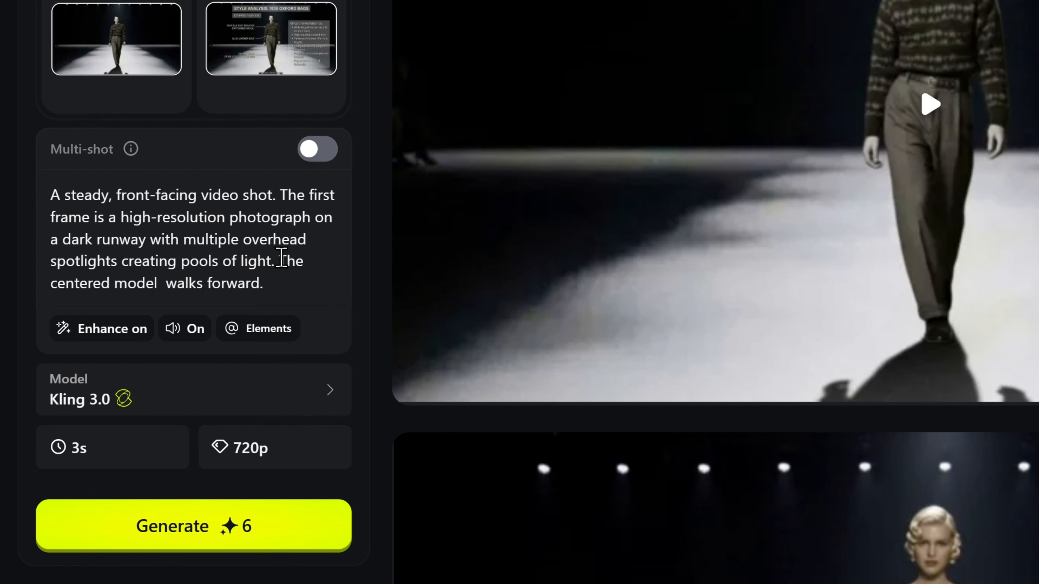
# Highlight "The centered model walks forward." in the prompt and play the generated video of the man in the patterned sweater.
pyautogui.moveTo(281, 257); pyautogui.dragTo(307, 282)
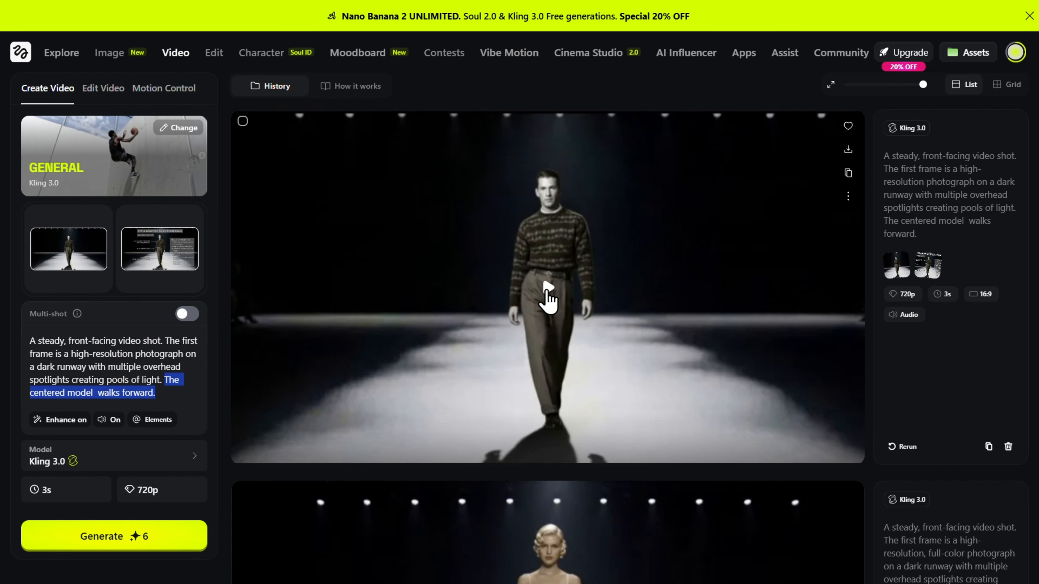
pyautogui.click(548, 290)
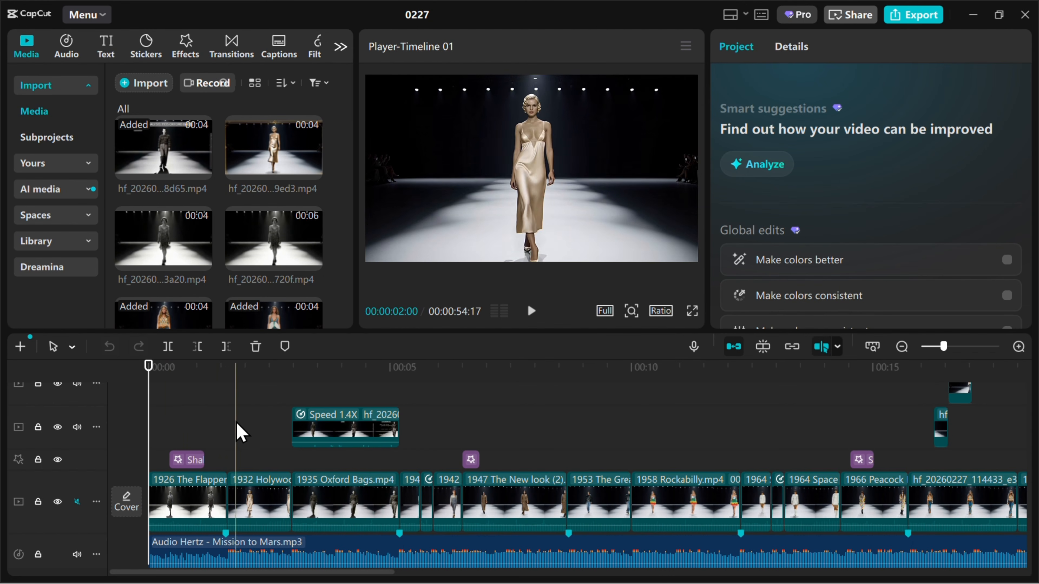
# Switch to CapCut, preview the opening of the edit, and place the playhead at the cut between the 1926 and 1932 clips.
pyautogui.click(531, 312)
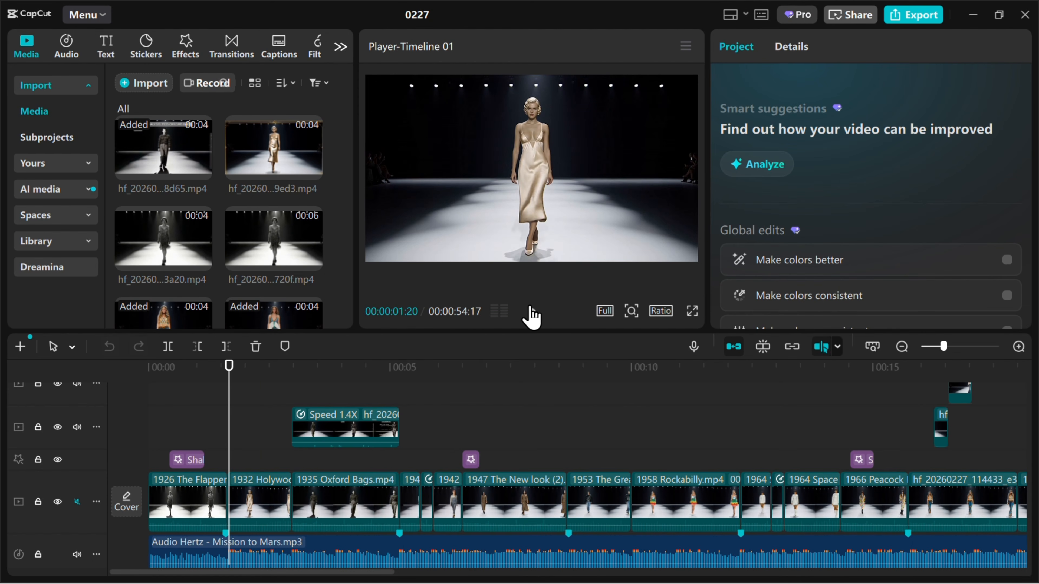
pyautogui.click(531, 311)
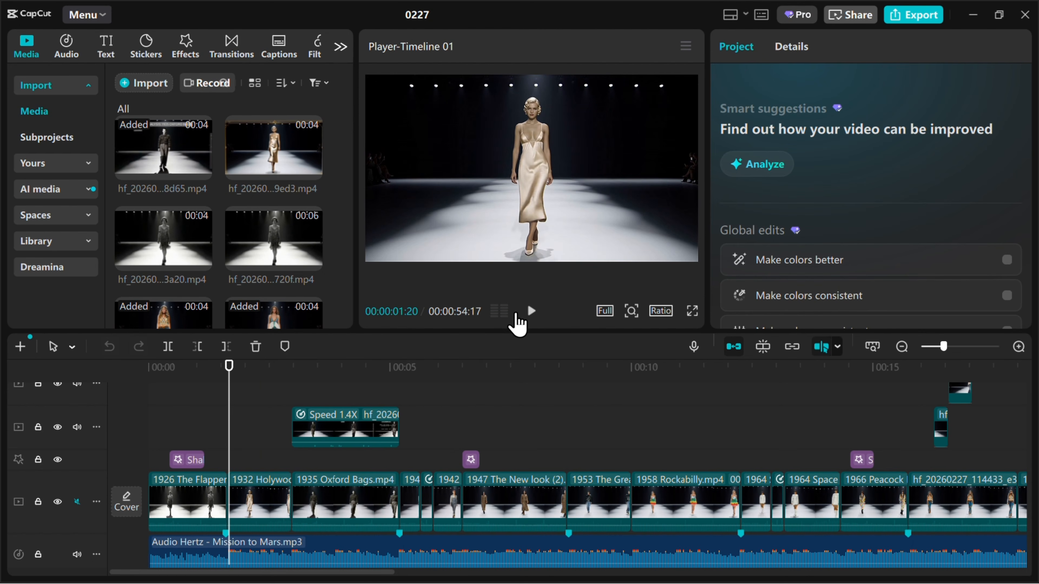
pyautogui.click(227, 412)
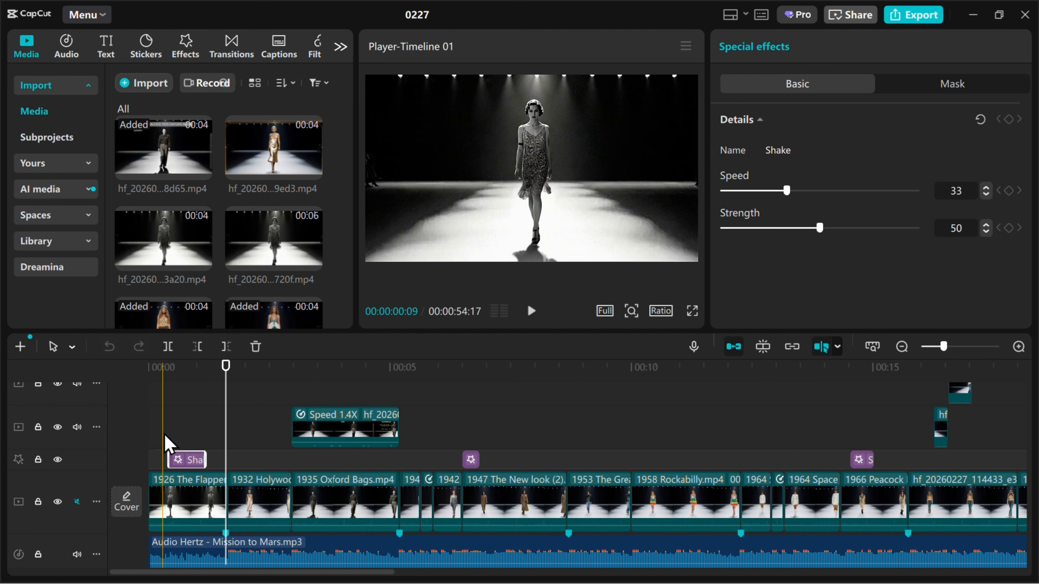
# Play the 1926 flapper clip from about 00:00:00:10 to preview its Shake effect, and pause.
pyautogui.click(164, 441)
pyautogui.press('space')
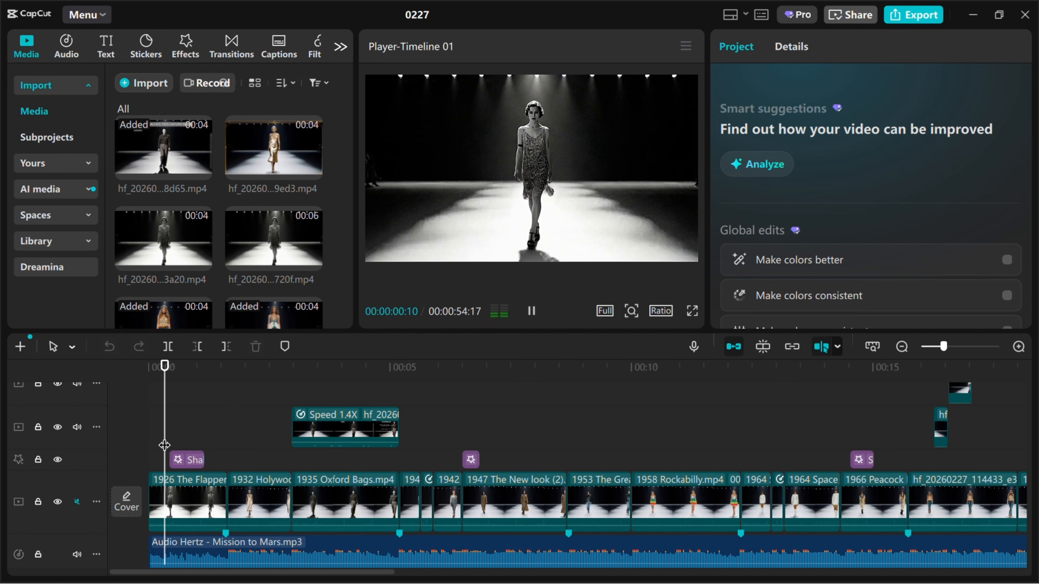
pyautogui.press('space')
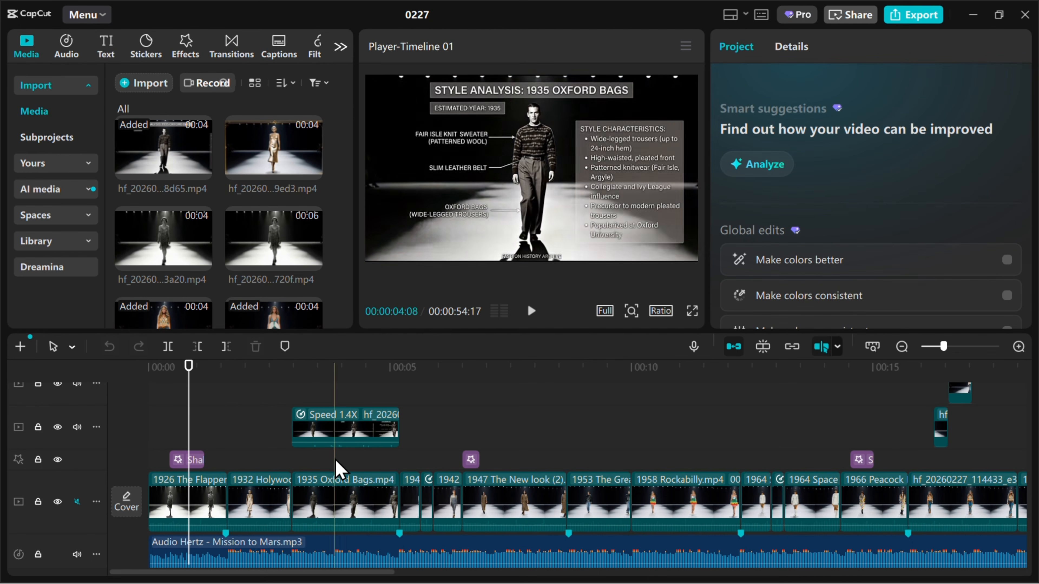
# Preview the 1964 space age clip from about 00:00:12:10, pausing and replaying around its speed-adjusted segment.
pyautogui.scroll(-1, 556, 475)
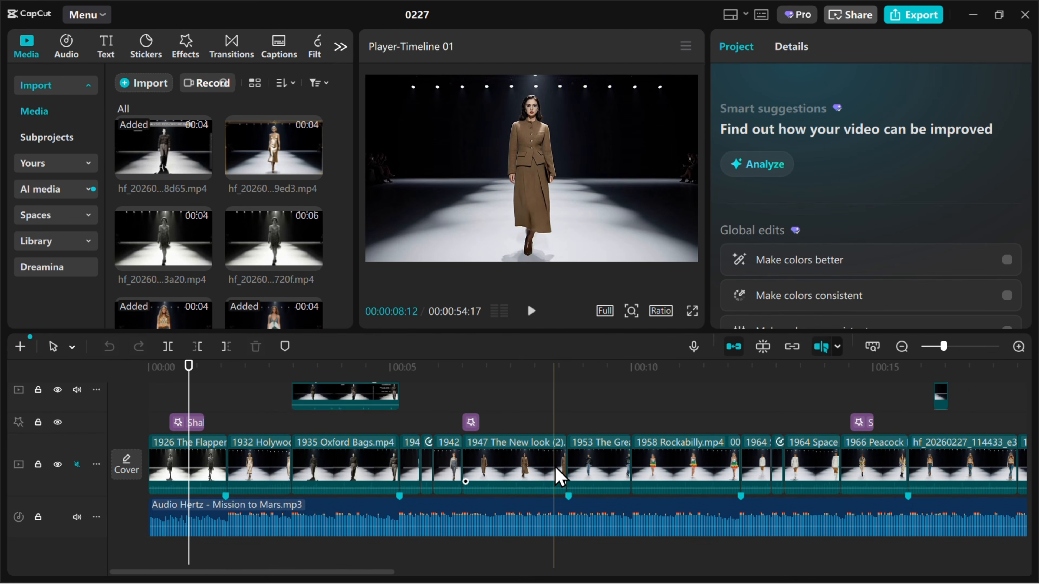
pyautogui.hscroll(3, 564, 450)
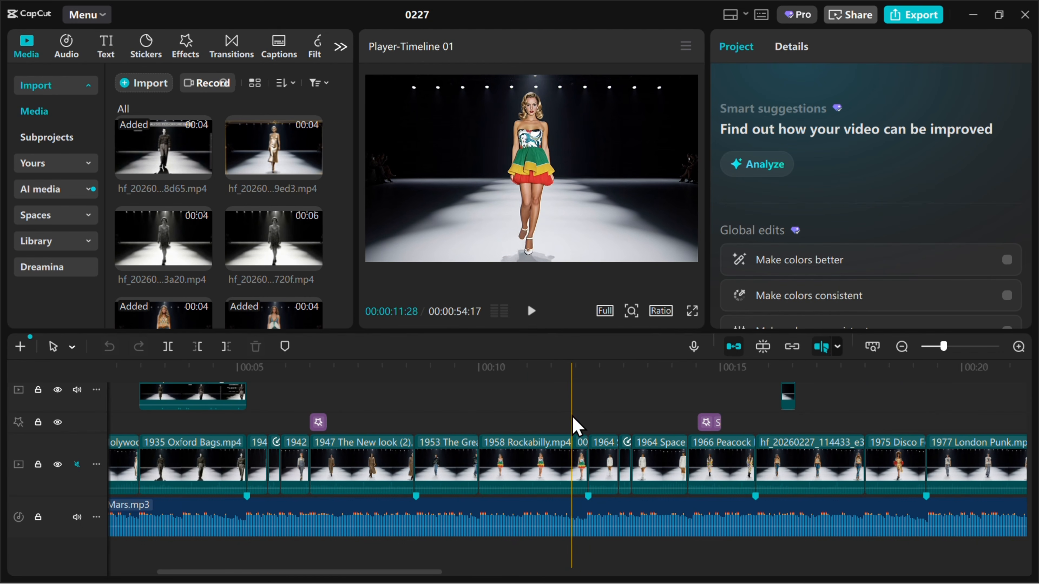
pyautogui.click(591, 421)
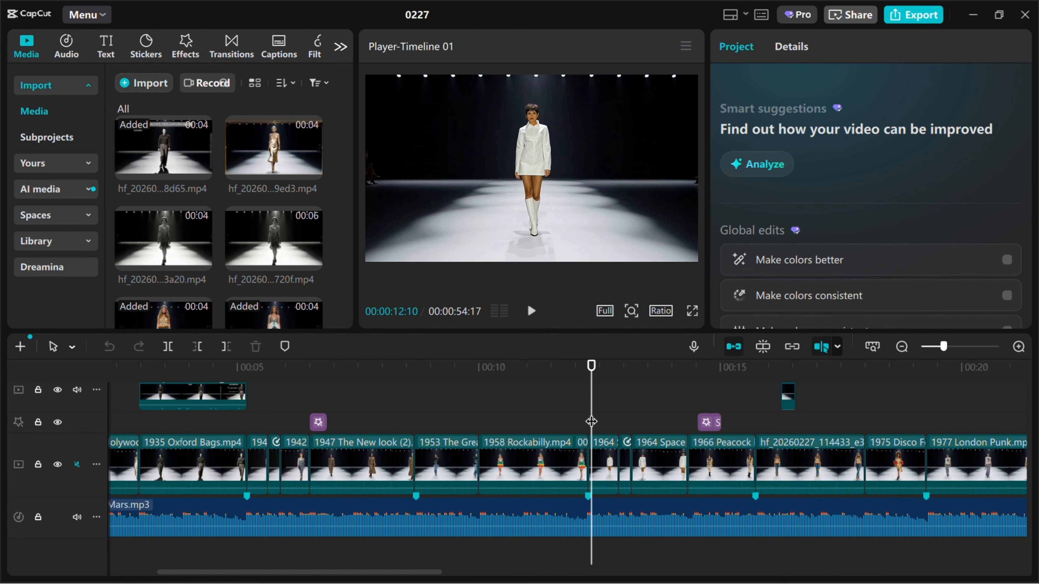
pyautogui.press('space')
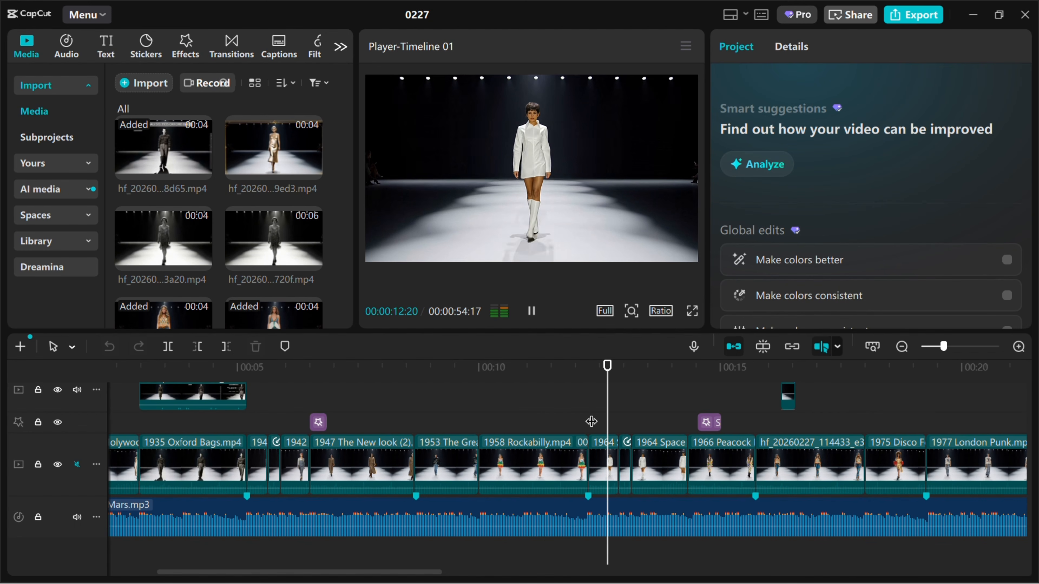
pyautogui.press('space')
pyautogui.moveTo(639, 415); pyautogui.dragTo(619, 413)
pyautogui.press('space')
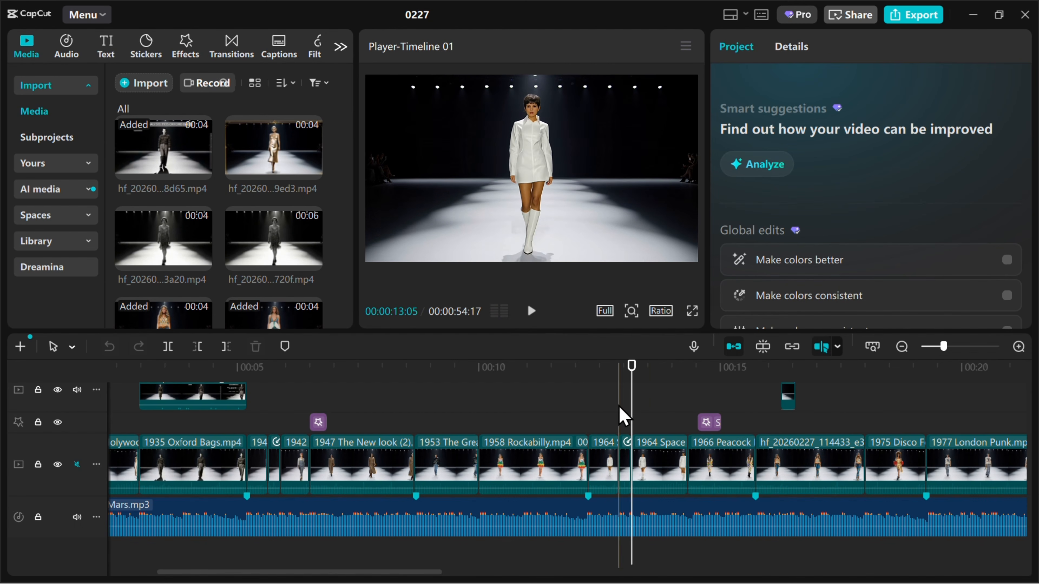
pyautogui.click(617, 413)
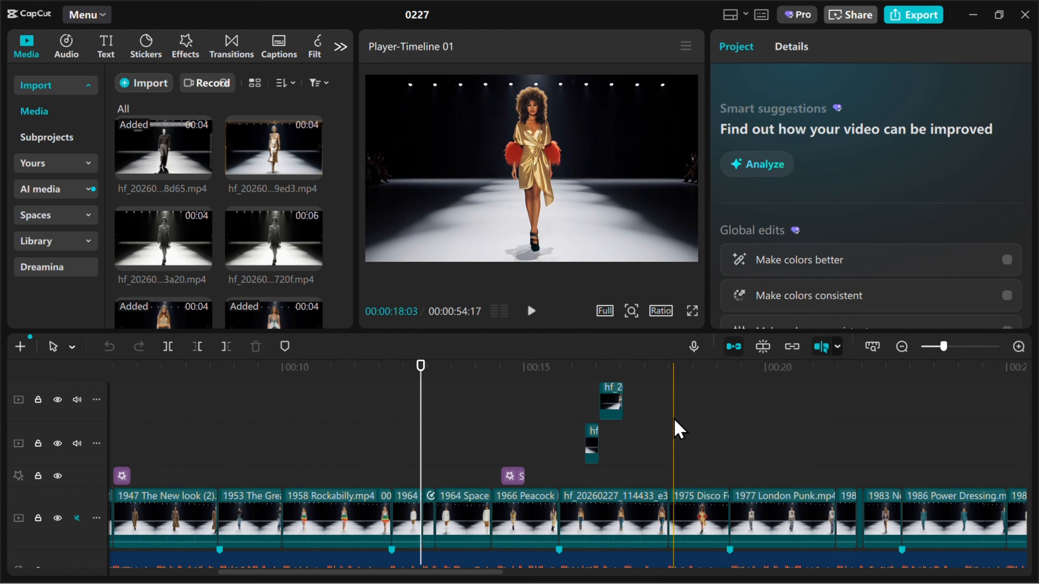
# Return to the timeline's beginning, examine the sped-up 1935 Oxford Bags overlay clip, and unhide the title text track.
pyautogui.hscroll(-10, 674, 421)
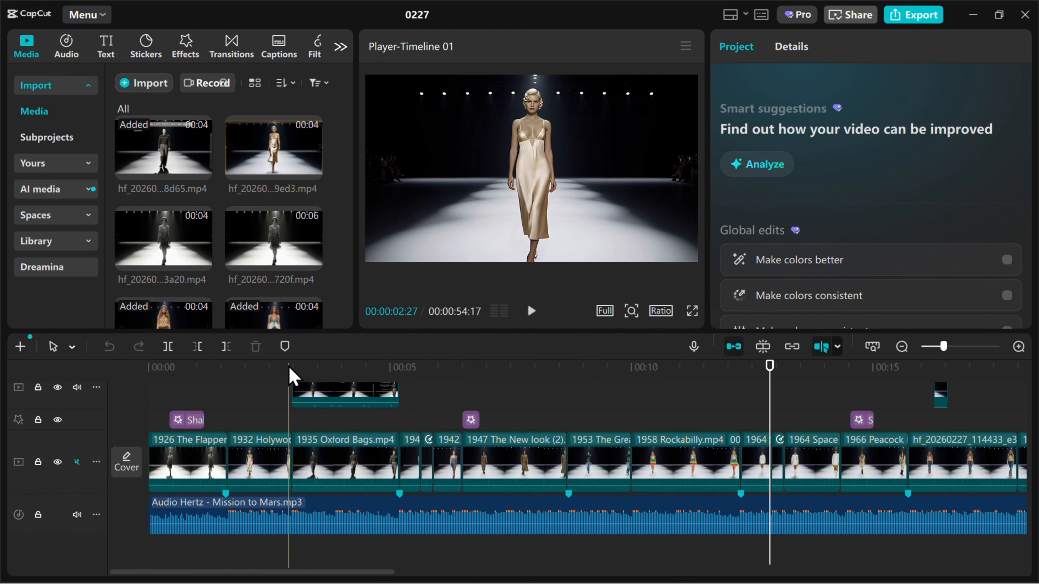
pyautogui.scroll(2, 286, 426)
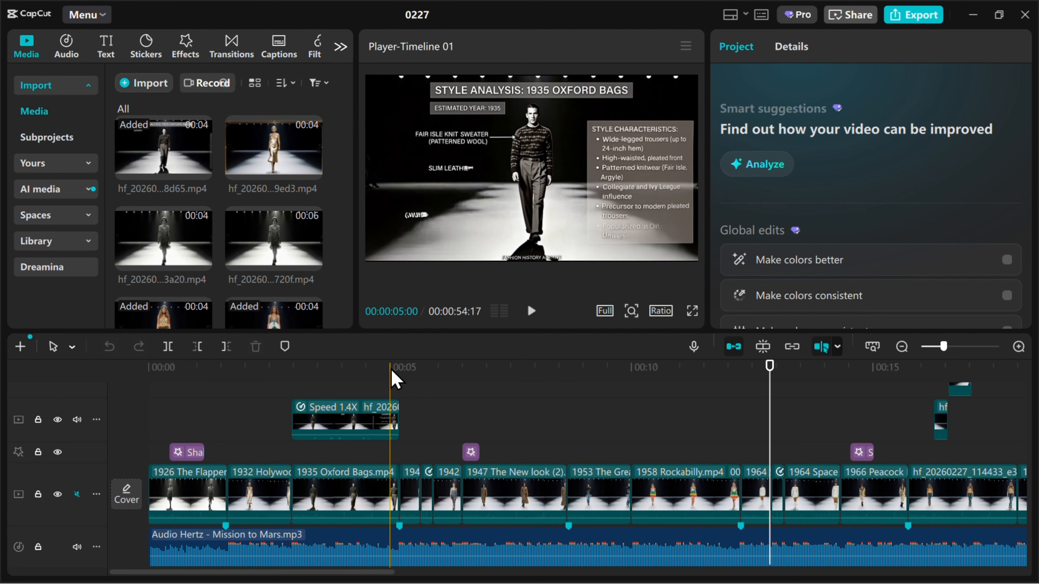
pyautogui.scroll(3, 248, 452)
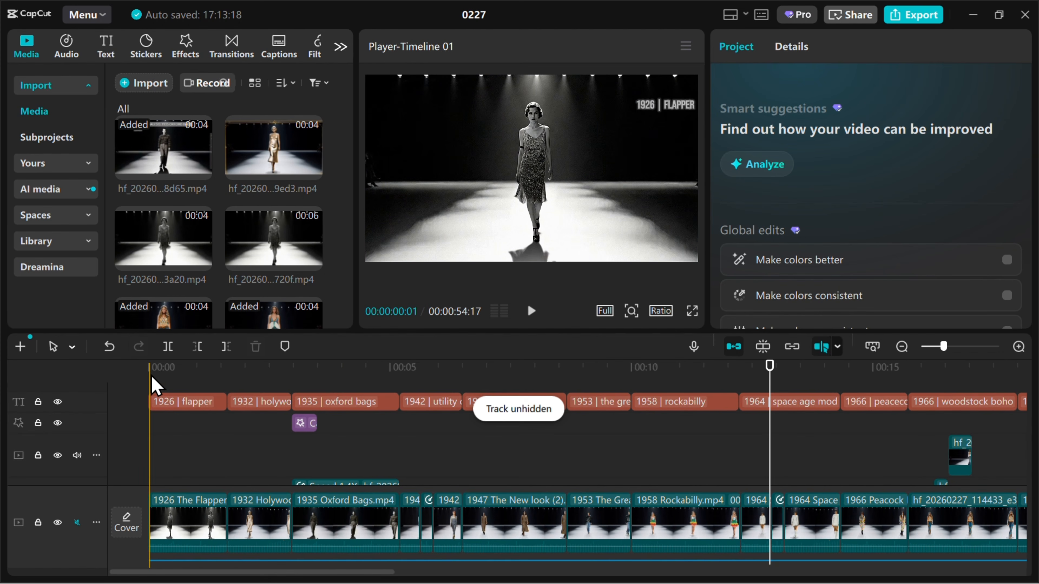
# Preview the edit with the "1926 | flapper" title from the timeline's start in full screen, and exit full screen.
pyautogui.click(151, 378)
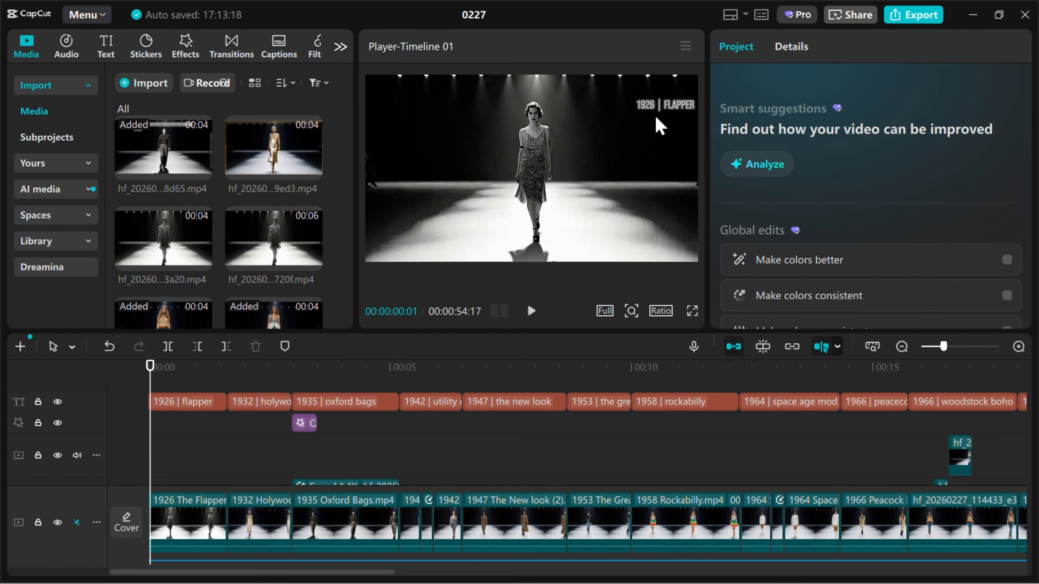
pyautogui.hotkey('ctrl', 'shift', 'f')
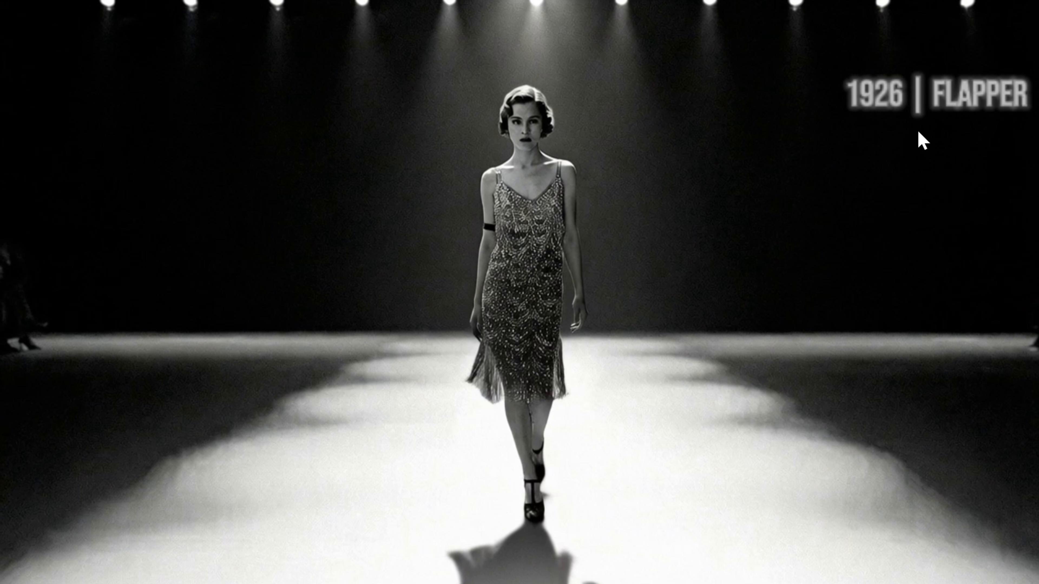
pyautogui.press('Escape')
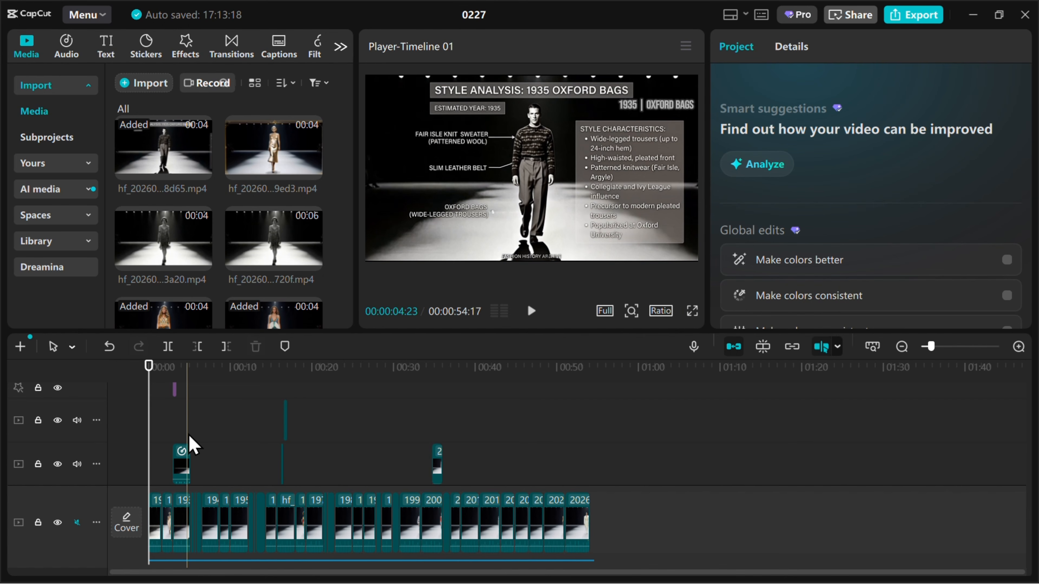